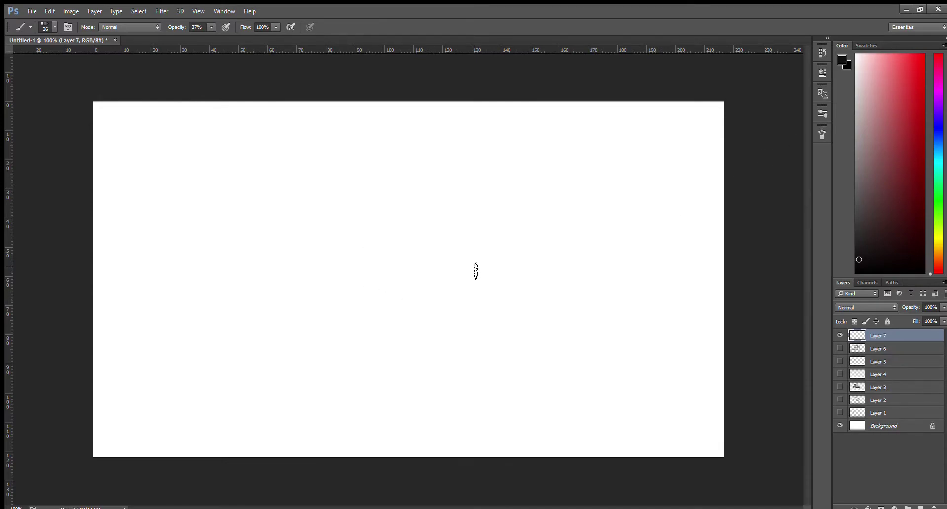
Step: Sketch the windshield box with a centre divider and darken its frame
mouse_move(339, 218)
mouse_down()
mouse_move(341, 278)
mouse_move(481, 195)
mouse_up()
drag(347, 228, 345, 276)
mouse_move(336, 270)
mouse_down()
mouse_move(359, 285)
mouse_move(503, 249)
mouse_up()
drag(481, 195, 506, 262)
drag(483, 212, 498, 247)
drag(417, 217, 435, 279)
mouse_move(340, 225)
mouse_down()
mouse_move(345, 276)
mouse_move(417, 212)
mouse_move(433, 281)
mouse_up()
mouse_move(444, 210)
mouse_down()
mouse_move(429, 217)
mouse_move(481, 196)
mouse_move(503, 254)
mouse_up()
mouse_move(416, 224)
mouse_down()
mouse_move(431, 273)
mouse_move(345, 285)
mouse_up()
mouse_move(360, 292)
mouse_down()
mouse_move(358, 363)
mouse_move(380, 332)
mouse_move(501, 295)
mouse_up()
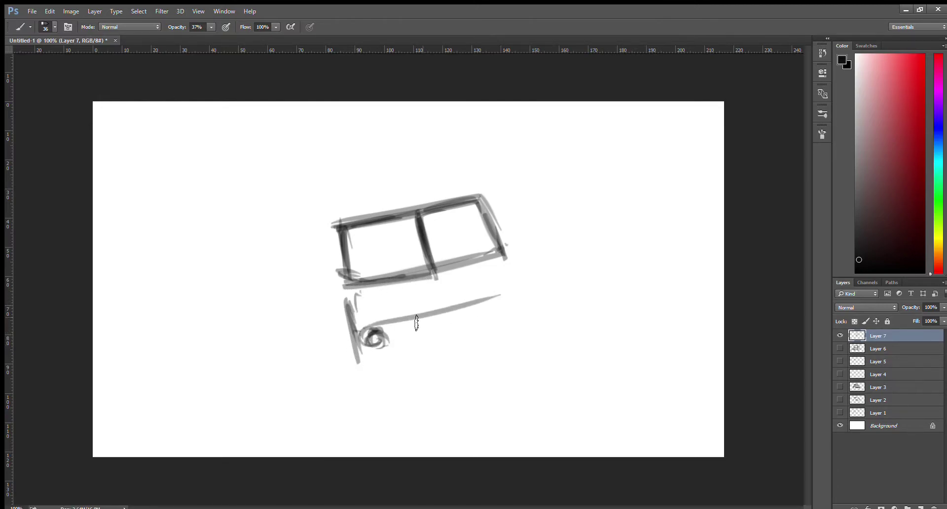
Step: Sketch the front body line, a headlight, the long bumper and the front-left wheel
mouse_move(372, 330)
mouse_down()
mouse_move(513, 286)
mouse_move(515, 308)
mouse_move(523, 306)
mouse_up()
drag(498, 317, 385, 345)
mouse_move(380, 353)
mouse_down()
mouse_move(360, 361)
mouse_move(372, 387)
mouse_up()
mouse_move(350, 345)
mouse_down()
mouse_move(355, 406)
mouse_move(355, 397)
mouse_move(510, 345)
mouse_up()
mouse_move(375, 382)
mouse_down()
mouse_move(545, 332)
mouse_move(525, 343)
mouse_up()
mouse_move(449, 360)
mouse_down()
mouse_move(347, 387)
mouse_move(356, 403)
mouse_move(346, 401)
mouse_up()
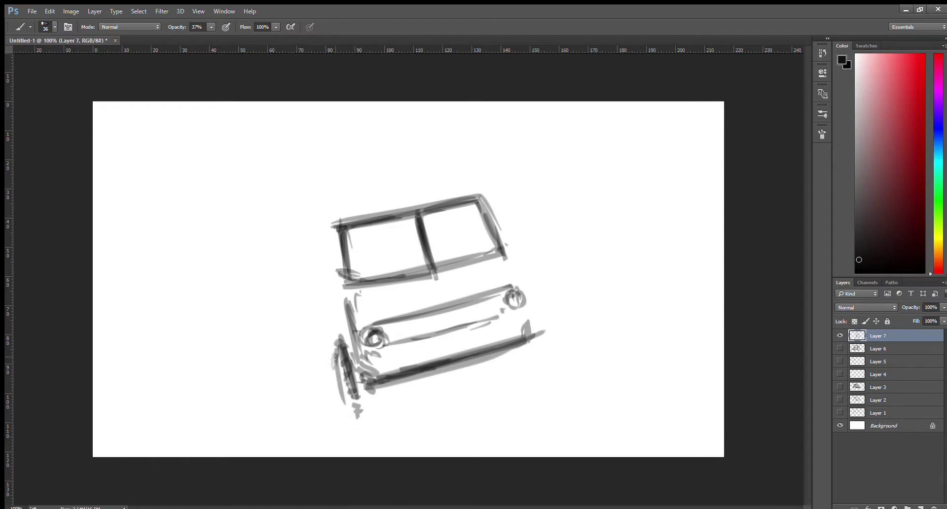
drag(336, 355, 348, 412)
mouse_move(345, 374)
mouse_down()
mouse_move(365, 431)
mouse_move(395, 395)
mouse_move(490, 378)
mouse_up()
mouse_move(407, 397)
mouse_down()
mouse_move(500, 370)
mouse_move(551, 340)
mouse_move(540, 355)
mouse_up()
Step: Darken the windshield posts and frame, and draw the cab's left edge and tire
mouse_move(345, 232)
mouse_down()
mouse_move(350, 295)
mouse_move(432, 274)
mouse_up()
mouse_move(368, 286)
mouse_down()
mouse_move(497, 255)
mouse_move(505, 268)
mouse_up()
drag(346, 284, 375, 272)
mouse_move(341, 227)
mouse_down()
mouse_move(481, 199)
mouse_move(508, 259)
mouse_up()
drag(451, 266, 481, 255)
mouse_move(332, 234)
mouse_down()
mouse_move(338, 286)
mouse_move(330, 254)
mouse_up()
mouse_move(316, 237)
mouse_down()
mouse_move(325, 291)
mouse_move(336, 244)
mouse_move(320, 276)
mouse_move(330, 343)
mouse_up()
mouse_move(318, 290)
mouse_down()
mouse_move(329, 351)
mouse_move(350, 371)
mouse_move(356, 407)
mouse_up()
mouse_move(318, 249)
mouse_down()
mouse_move(318, 220)
mouse_move(475, 188)
mouse_move(527, 313)
mouse_up()
Step: Draw the right body edge and fender, darken the wheel edges, and start the roof line
drag(518, 267, 532, 327)
drag(530, 296, 545, 335)
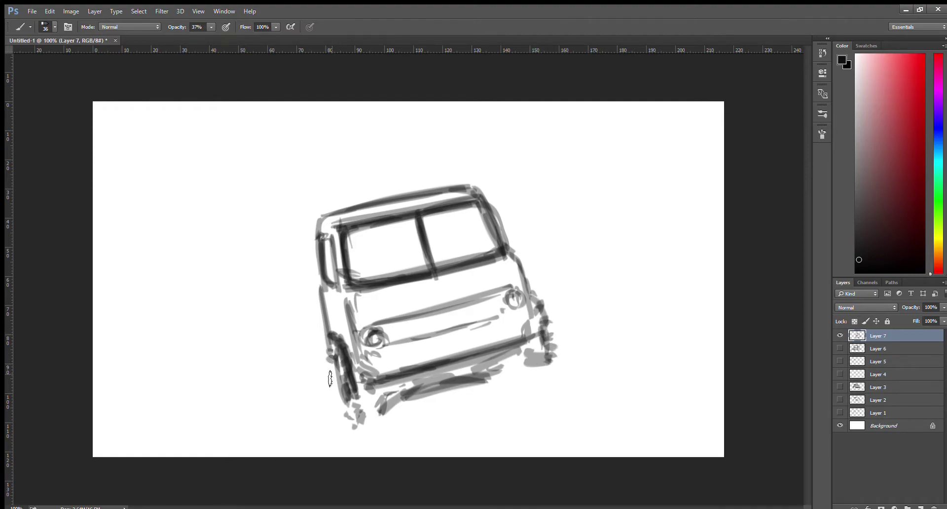
drag(332, 382, 346, 416)
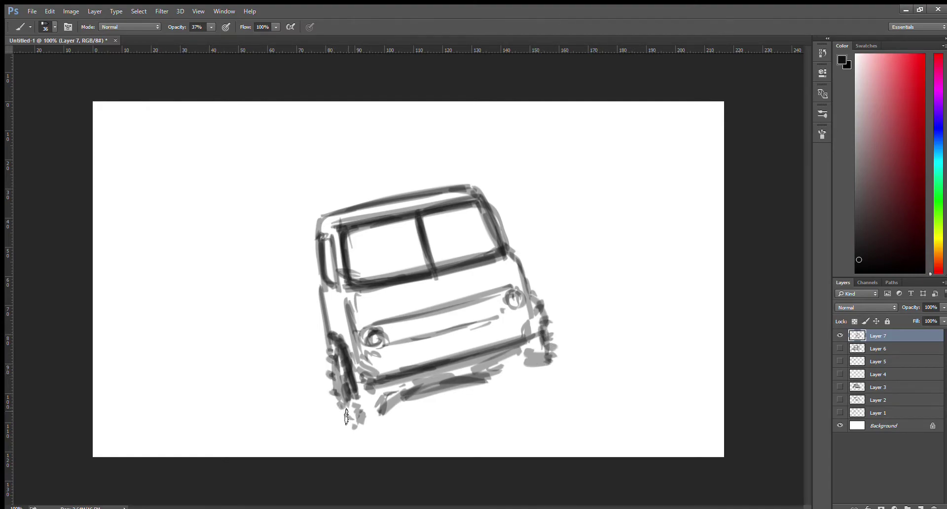
mouse_move(548, 328)
mouse_down()
mouse_move(545, 365)
mouse_move(498, 375)
mouse_up()
mouse_move(389, 387)
mouse_down()
mouse_move(377, 416)
mouse_move(357, 424)
mouse_up()
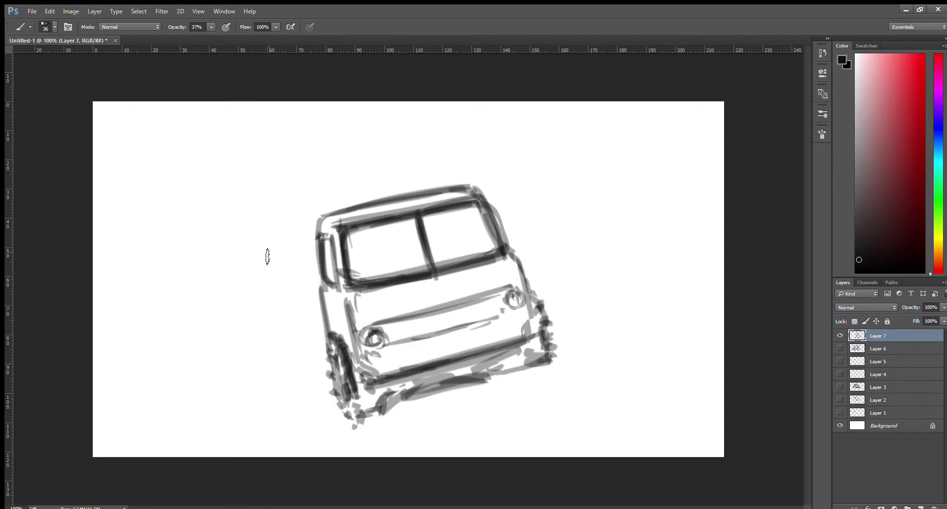
mouse_move(296, 201)
mouse_down()
mouse_move(435, 170)
mouse_move(305, 291)
mouse_move(310, 323)
mouse_up()
Step: Extend the roof line, paint the cargo box side panel and add the rear wheel
drag(303, 257, 311, 323)
mouse_move(288, 202)
mouse_down()
mouse_move(456, 163)
mouse_move(417, 183)
mouse_up()
drag(297, 211, 317, 346)
drag(275, 236, 307, 375)
mouse_move(299, 337)
mouse_down()
mouse_move(303, 376)
mouse_move(353, 429)
mouse_move(394, 387)
mouse_move(511, 351)
mouse_up()
Step: Darken the bumper and the rear body's left edge at brush size 40, then add a new layer
mouse_move(409, 382)
mouse_down()
mouse_move(511, 363)
mouse_move(528, 377)
mouse_up()
drag(535, 345, 464, 375)
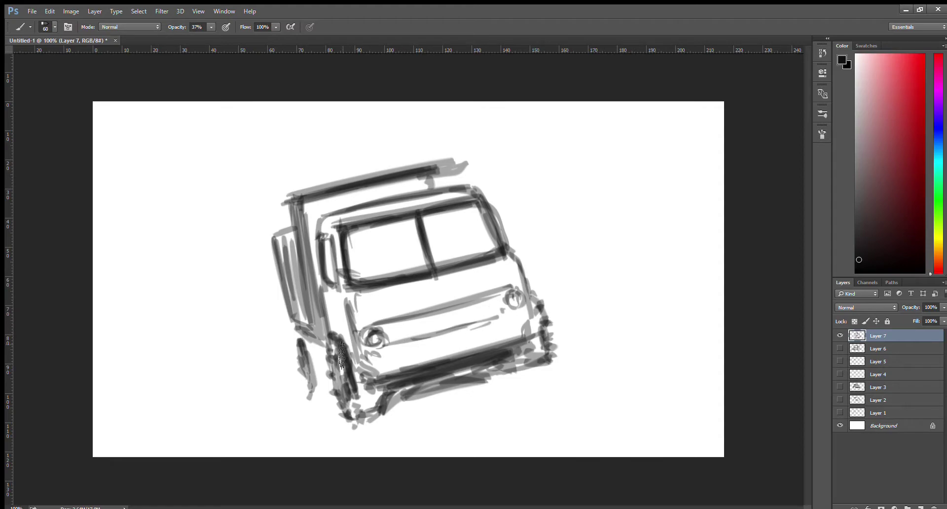
key(bracketleft)
key(bracketleft)
drag(301, 216, 320, 335)
mouse_move(306, 231)
mouse_down()
mouse_move(322, 342)
mouse_move(290, 330)
mouse_move(312, 375)
mouse_up()
click(917, 506)
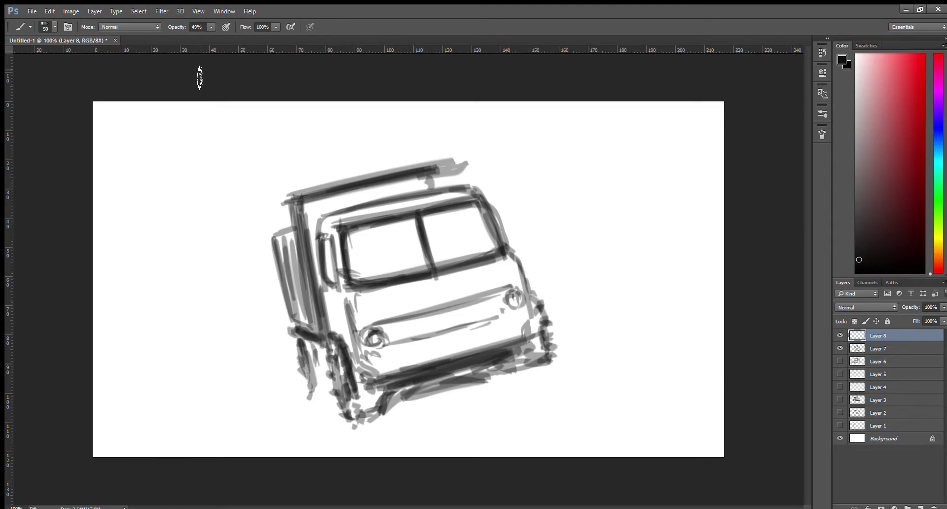
Step: Darken the front wheel, bumper underside and rear wheel on Layer 8
mouse_move(361, 397)
mouse_down()
mouse_move(359, 419)
mouse_move(371, 404)
mouse_move(531, 345)
mouse_move(538, 325)
mouse_up()
mouse_move(538, 367)
mouse_down()
mouse_move(538, 330)
mouse_move(532, 375)
mouse_up()
mouse_move(316, 348)
mouse_down()
mouse_move(310, 372)
mouse_move(307, 352)
mouse_move(323, 387)
mouse_move(311, 402)
mouse_move(292, 381)
mouse_move(328, 409)
mouse_up()
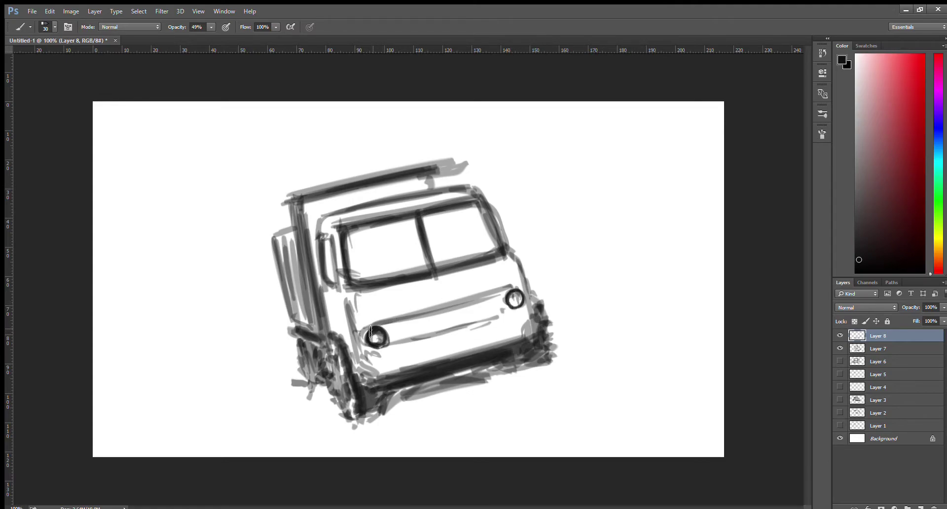
Step: Draw the grille bar with slats between the headlights and the bumper line below
drag(368, 330, 504, 291)
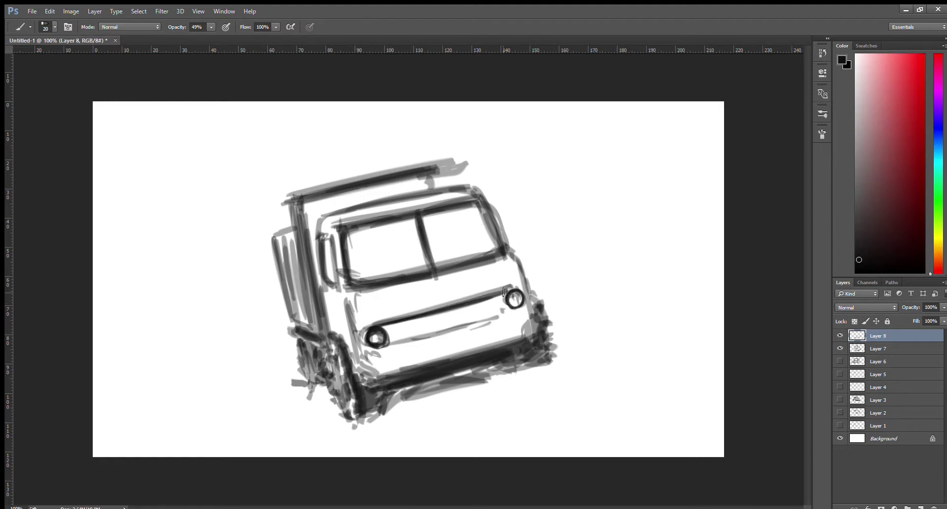
mouse_move(378, 330)
mouse_down()
mouse_move(507, 293)
mouse_move(379, 331)
mouse_move(505, 312)
mouse_move(373, 348)
mouse_move(487, 315)
mouse_up()
mouse_move(416, 325)
mouse_down()
mouse_move(481, 306)
mouse_move(410, 326)
mouse_move(477, 314)
mouse_up()
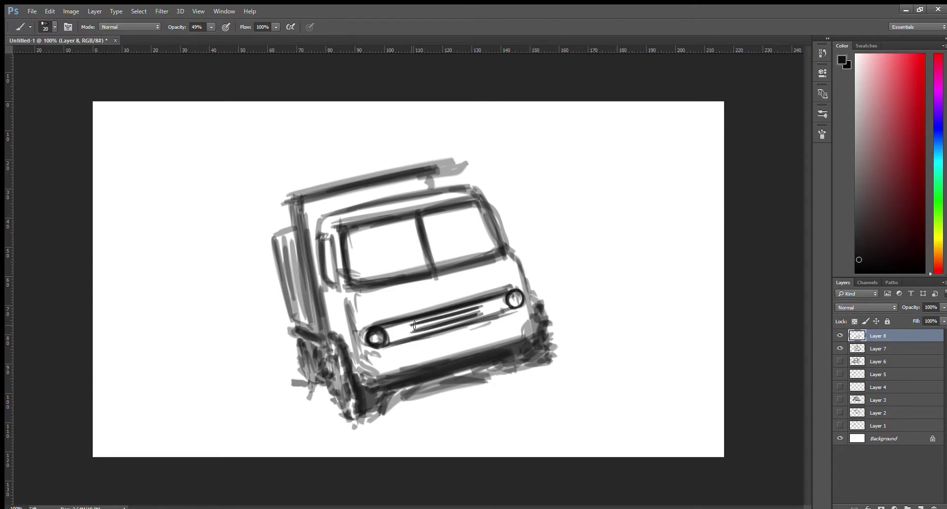
mouse_move(412, 309)
mouse_down()
mouse_move(471, 288)
mouse_move(408, 306)
mouse_up()
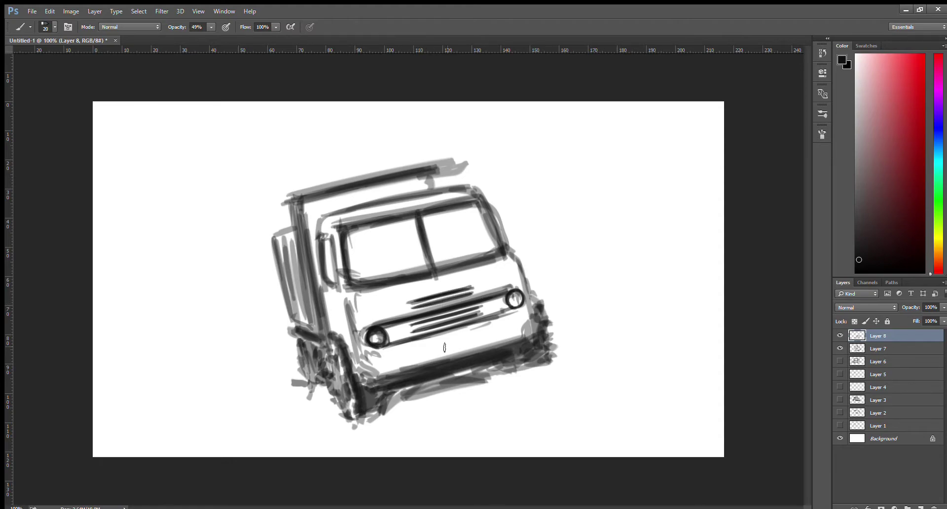
mouse_move(373, 367)
mouse_down()
mouse_move(531, 315)
mouse_move(360, 364)
mouse_up()
mouse_move(526, 319)
mouse_down()
mouse_move(426, 355)
mouse_move(480, 340)
mouse_move(438, 362)
mouse_move(486, 351)
mouse_up()
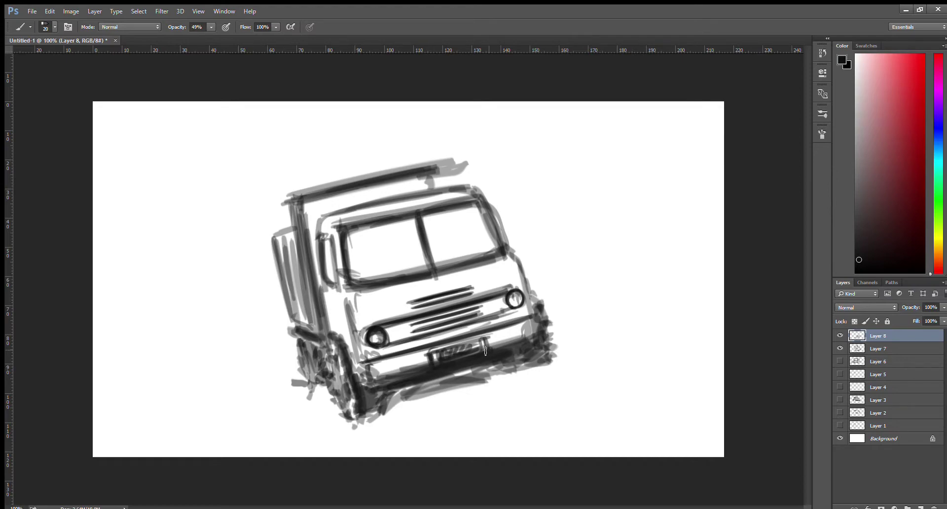
Step: Outline the windshield's top and bottom edges and the side mirror
drag(346, 285, 489, 261)
mouse_move(348, 230)
mouse_down()
mouse_move(474, 204)
mouse_move(499, 252)
mouse_up()
drag(318, 234, 331, 285)
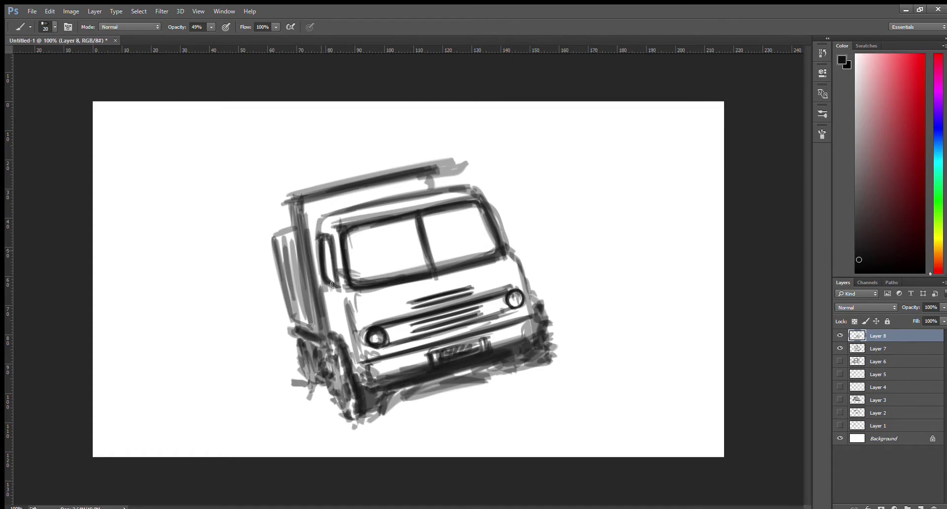
drag(320, 237, 333, 271)
Step: Draw the visor line, roof bar and left cab pillar, and darken around the front wheel
mouse_move(340, 203)
mouse_down()
mouse_move(457, 178)
mouse_move(426, 194)
mouse_move(465, 185)
mouse_up()
drag(409, 202, 459, 180)
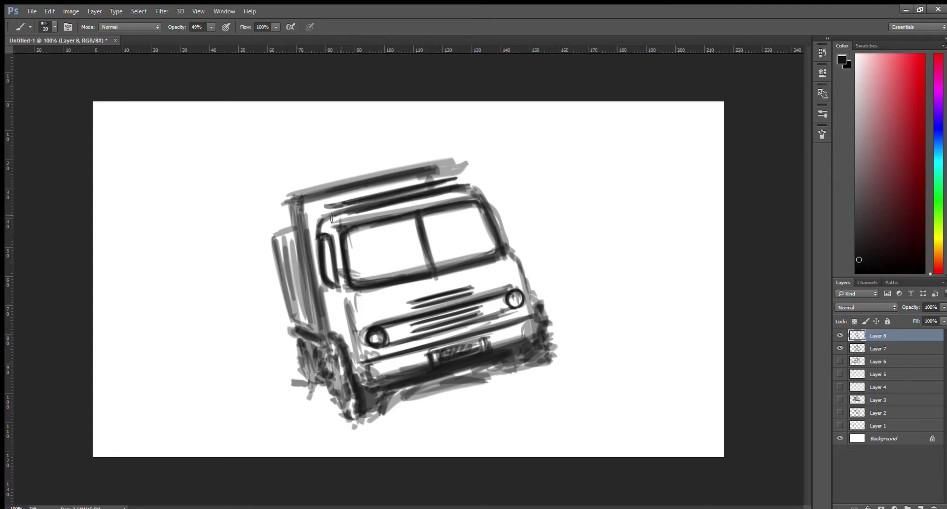
drag(324, 209, 461, 178)
mouse_move(296, 213)
mouse_down()
mouse_move(316, 339)
mouse_move(444, 167)
mouse_up()
drag(332, 198, 472, 157)
drag(298, 197, 473, 156)
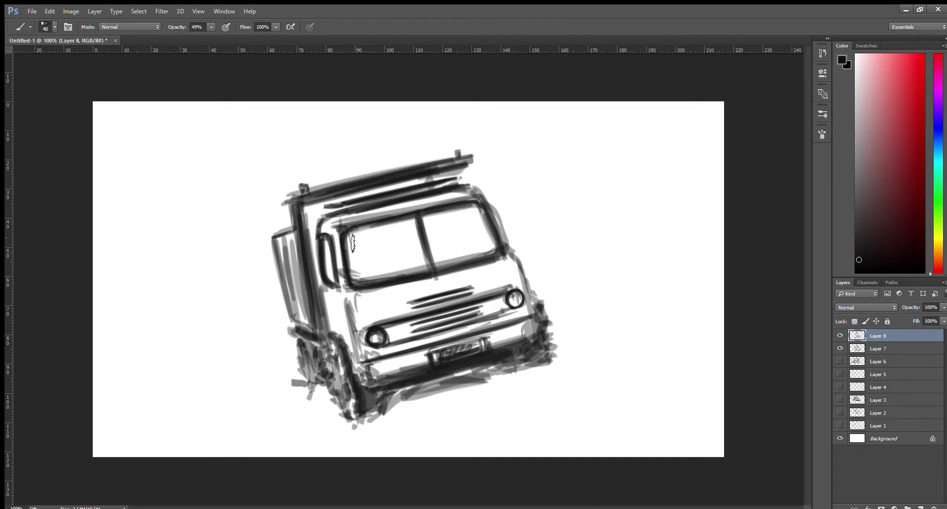
mouse_move(452, 182)
mouse_down()
mouse_move(315, 219)
mouse_move(311, 251)
mouse_move(310, 210)
mouse_move(312, 291)
mouse_move(312, 236)
mouse_up()
drag(315, 311, 316, 373)
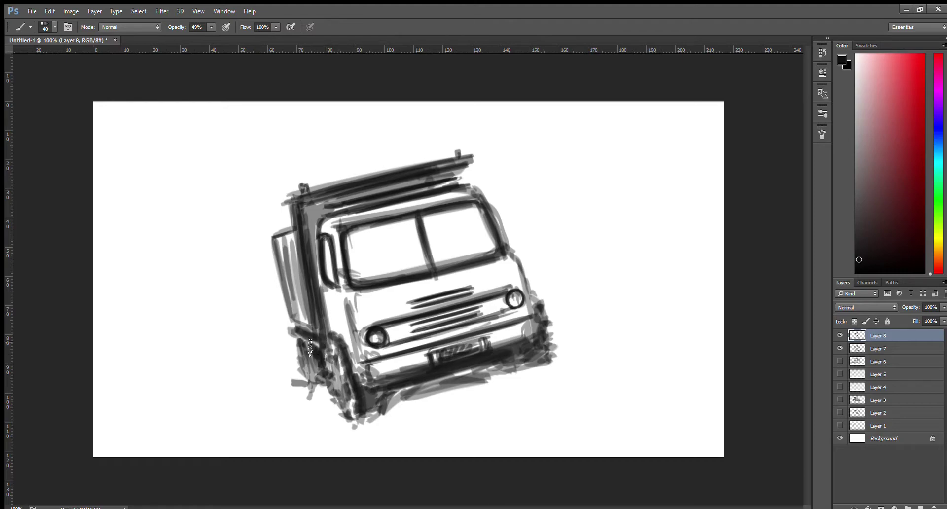
mouse_move(316, 340)
mouse_down()
mouse_move(331, 382)
mouse_move(316, 382)
mouse_move(331, 402)
mouse_move(377, 411)
mouse_move(390, 394)
mouse_move(537, 345)
mouse_move(518, 371)
mouse_move(537, 346)
mouse_move(538, 316)
mouse_move(540, 336)
mouse_move(506, 370)
mouse_move(395, 390)
mouse_up()
Step: Darken the bumper shadow and left windshield pillar, then shade beside the cab at brush size 50
drag(476, 375, 378, 389)
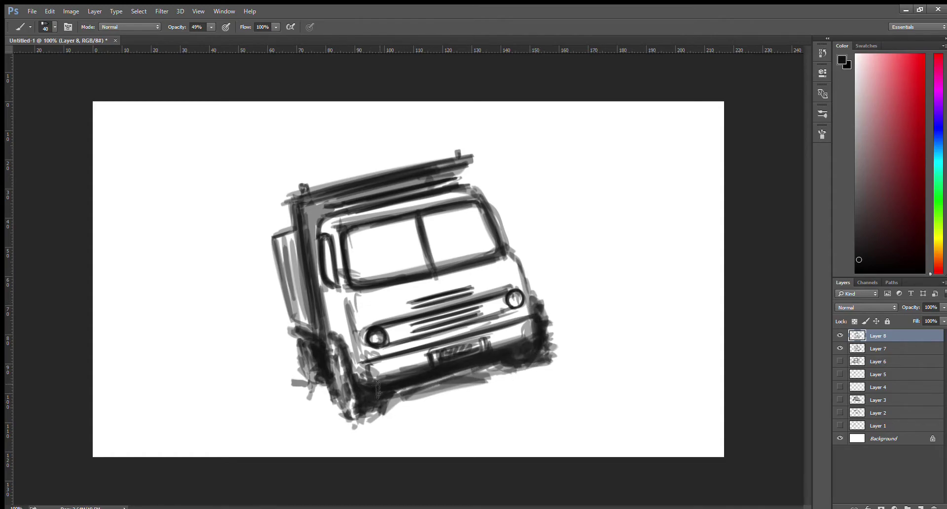
drag(335, 231, 345, 295)
mouse_move(321, 224)
mouse_down()
mouse_move(437, 195)
mouse_move(313, 259)
mouse_move(320, 323)
mouse_up()
drag(310, 209, 313, 236)
key(])
mouse_move(327, 314)
mouse_down()
mouse_move(359, 375)
mouse_move(347, 334)
mouse_move(355, 308)
mouse_move(493, 272)
mouse_move(363, 326)
mouse_move(511, 281)
mouse_move(523, 266)
mouse_up()
Step: Shade the cab front, bumper, wheels and right windshield pane in grey
drag(508, 300, 526, 279)
mouse_move(514, 328)
mouse_down()
mouse_move(360, 360)
mouse_move(380, 370)
mouse_move(360, 375)
mouse_move(429, 363)
mouse_up()
drag(493, 360, 535, 328)
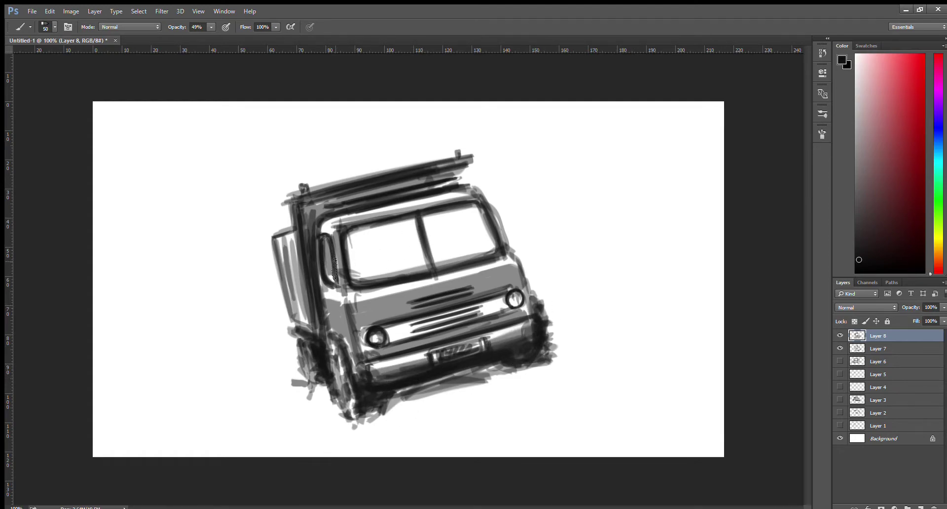
mouse_move(459, 220)
mouse_down()
mouse_move(437, 237)
mouse_move(441, 252)
mouse_move(466, 231)
mouse_move(444, 266)
mouse_move(412, 274)
mouse_move(424, 246)
mouse_move(351, 227)
mouse_move(453, 257)
mouse_move(491, 242)
mouse_up()
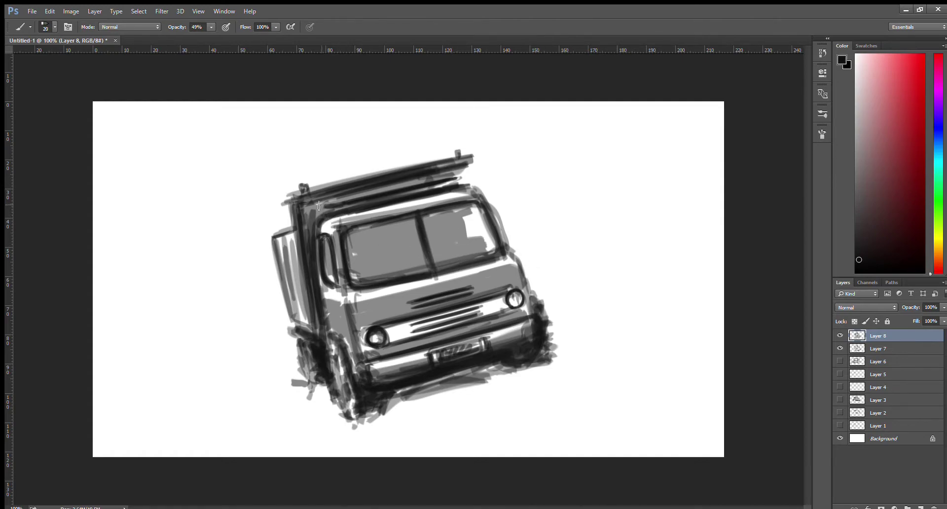
drag(299, 253, 305, 337)
drag(302, 369, 308, 391)
drag(334, 351, 339, 388)
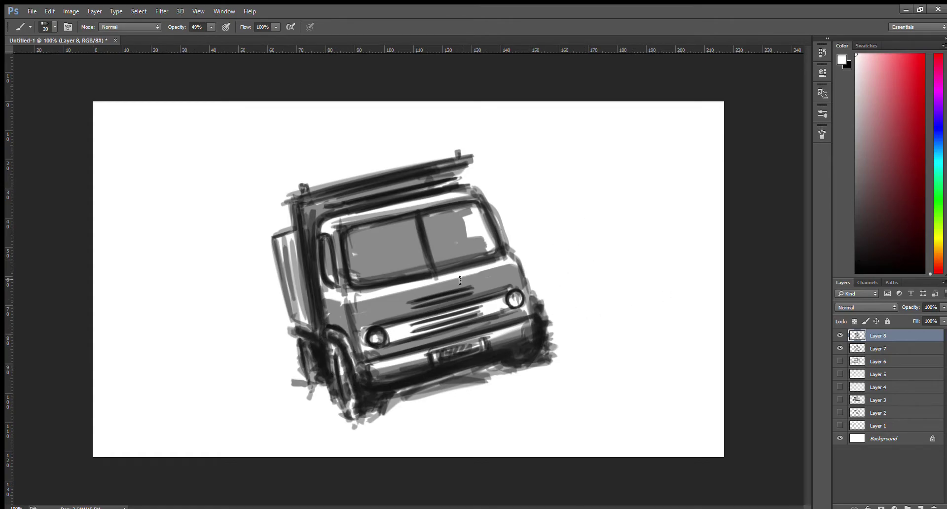
Step: Add white highlights on the wheel arch, roof, windshield and cab front, then choose cyan
drag(330, 341, 351, 387)
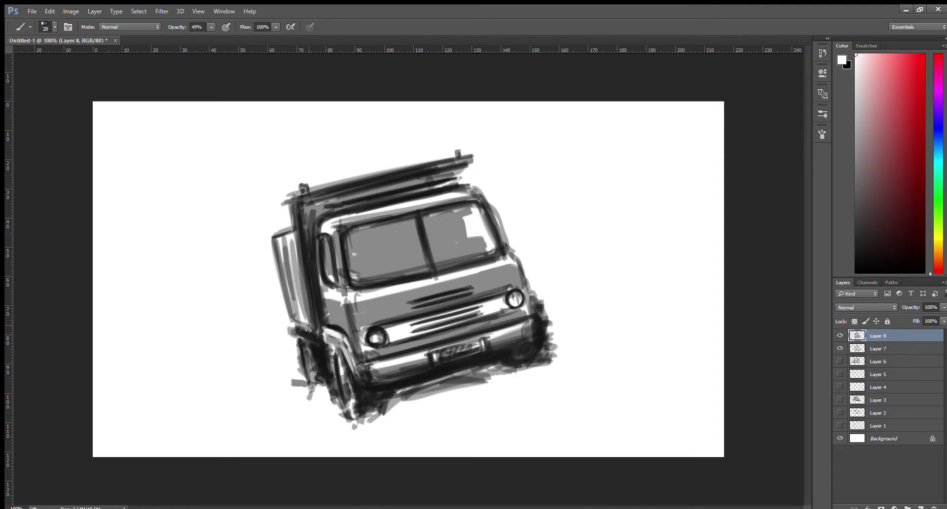
drag(316, 198, 459, 162)
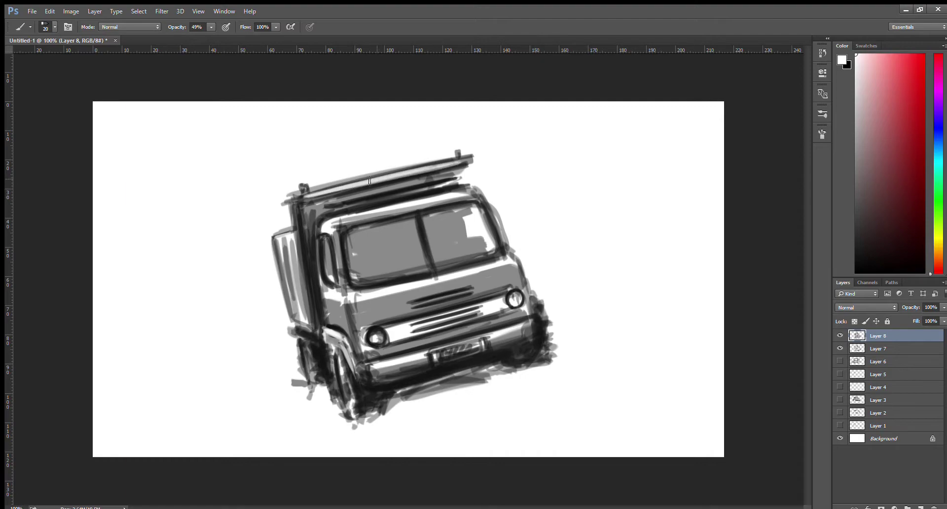
drag(336, 225, 337, 276)
drag(415, 199, 483, 189)
drag(495, 264, 374, 298)
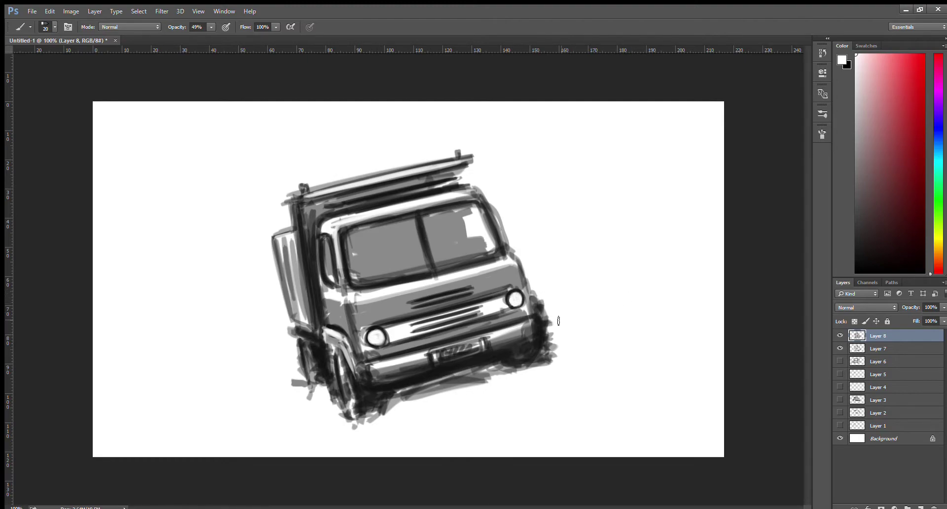
click(938, 159)
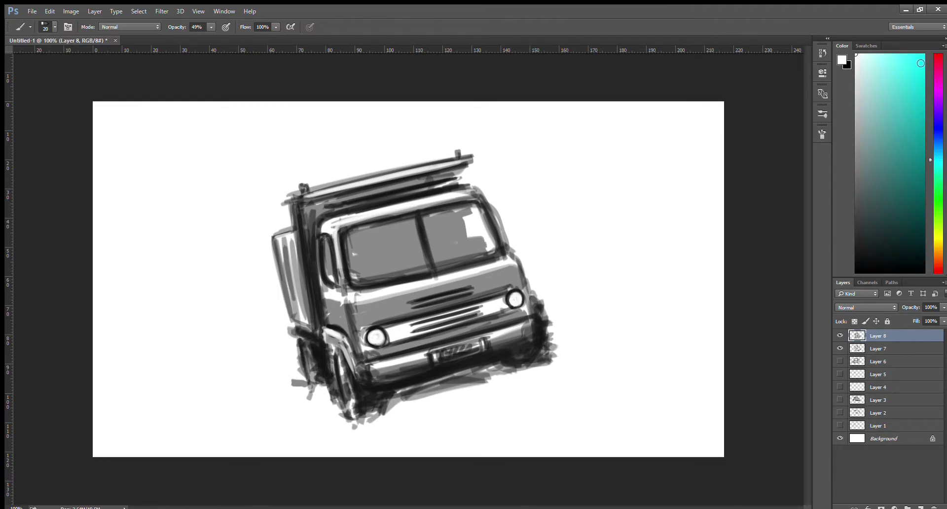
Step: On a new Multiply layer, paint teal across the truck front and grille band
key(ctrl+shift+alt+n)
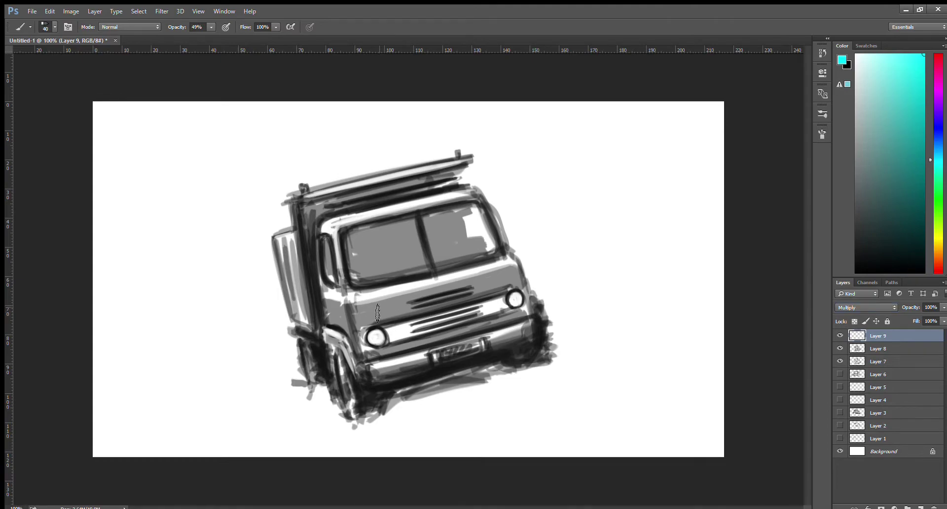
drag(355, 324, 386, 312)
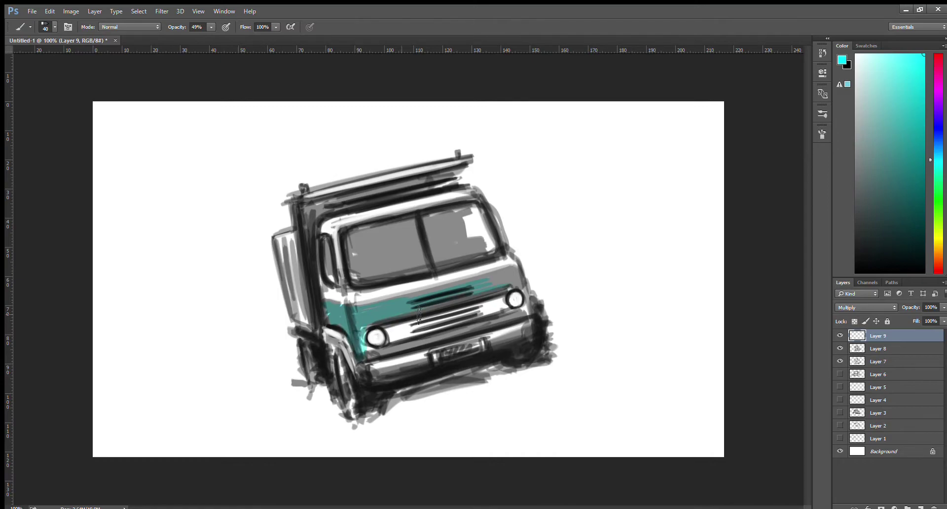
drag(450, 293, 476, 285)
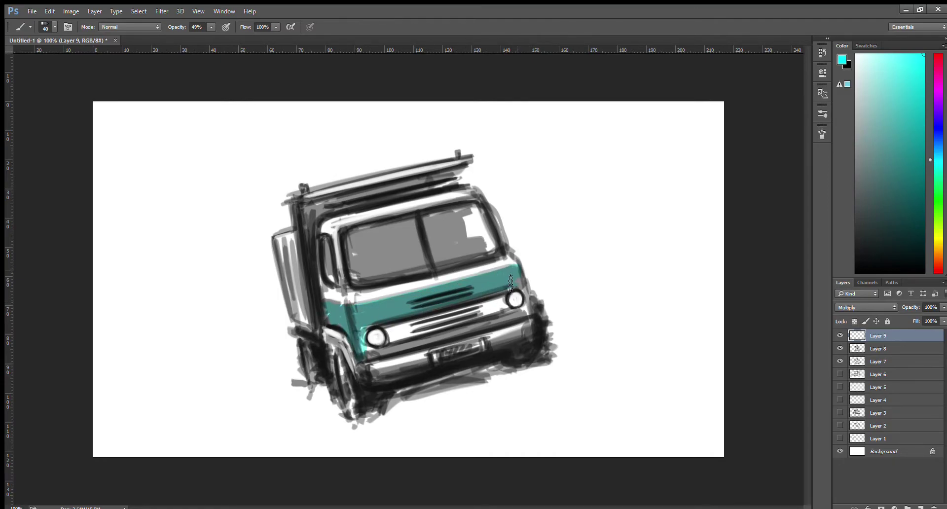
drag(413, 344, 504, 326)
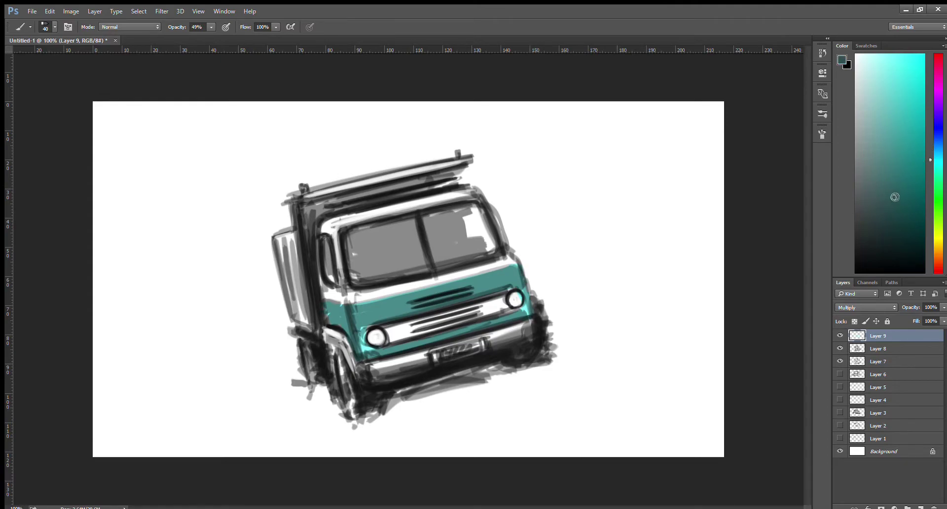
Step: Paint the roof rack and cargo side panel green
drag(937, 215, 936, 195)
mouse_move(303, 200)
mouse_down()
mouse_move(437, 163)
mouse_move(301, 207)
mouse_move(308, 257)
mouse_move(286, 245)
mouse_move(292, 296)
mouse_up()
drag(296, 245, 301, 328)
drag(295, 274, 311, 337)
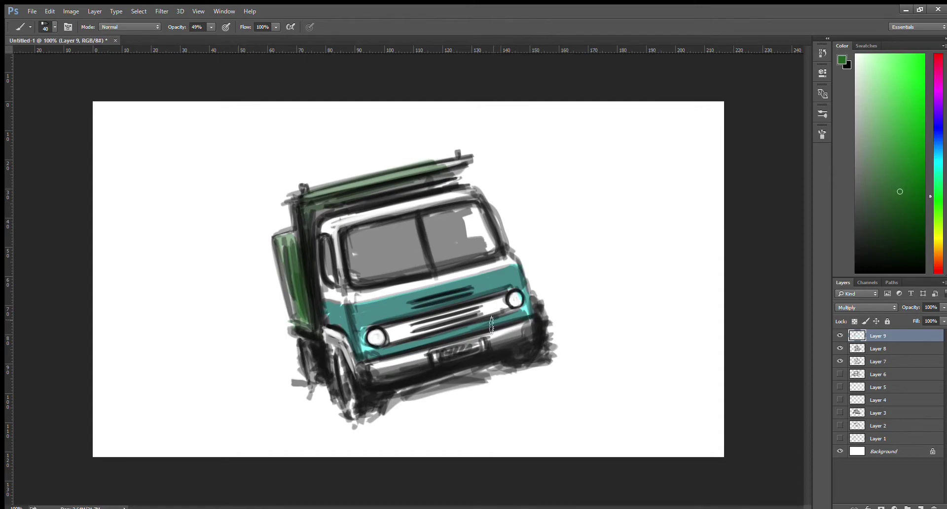
Step: Paint the licence plate dark red, then brush sampled cab teal beneath the front wheels
drag(934, 251, 933, 270)
drag(915, 213, 917, 138)
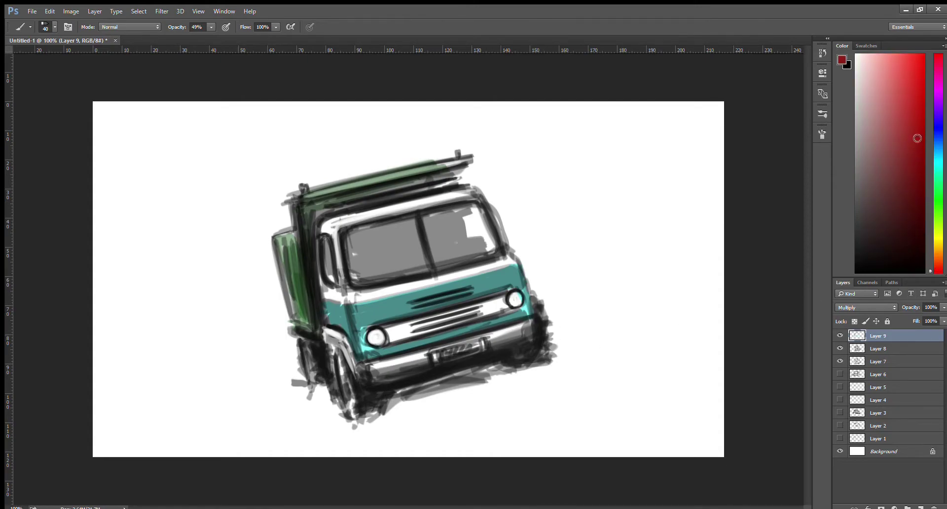
drag(470, 355, 468, 353)
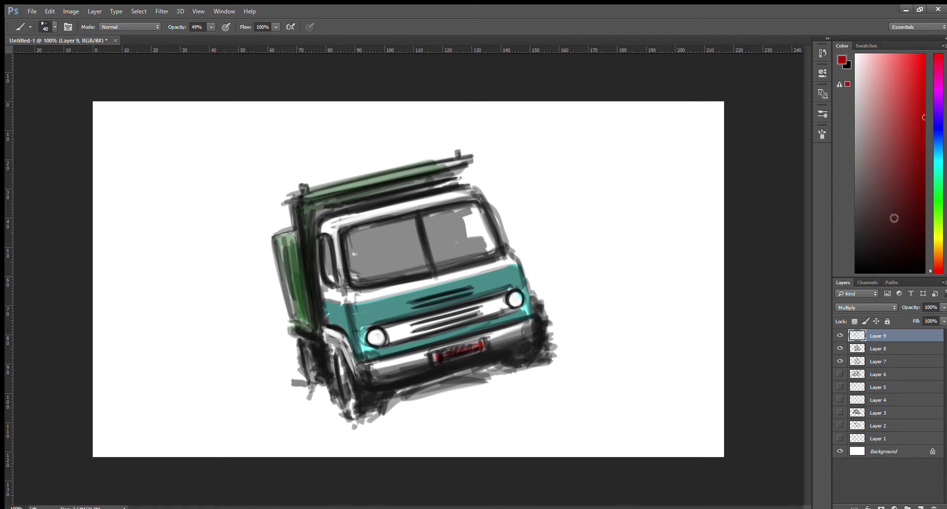
alt+click(504, 273)
mouse_move(369, 421)
mouse_down()
mouse_move(368, 447)
mouse_move(444, 408)
mouse_move(328, 429)
mouse_move(370, 443)
mouse_move(298, 429)
mouse_move(433, 415)
mouse_move(553, 385)
mouse_move(487, 413)
mouse_move(434, 422)
mouse_move(525, 390)
mouse_move(385, 435)
mouse_up()
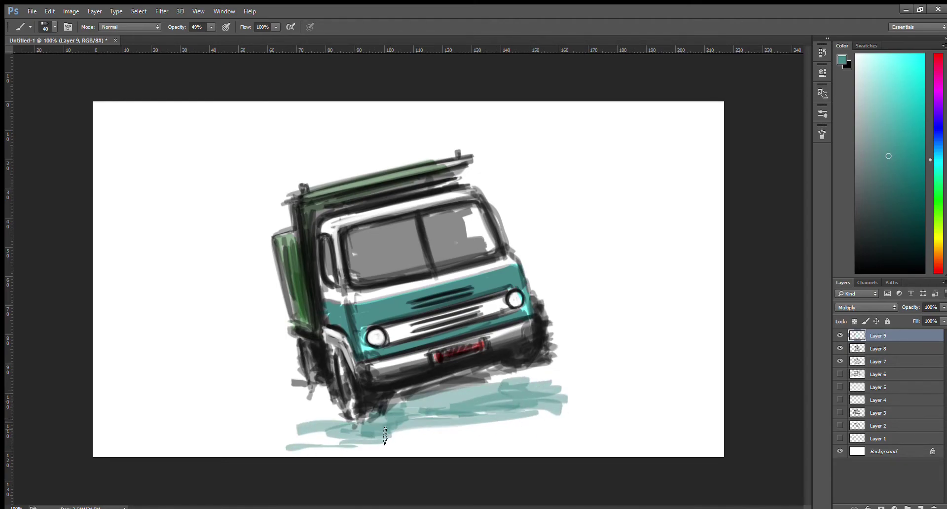
Step: Paint dark grey-green shadow strokes left of the front wheels
alt+click(306, 301)
mouse_move(316, 395)
mouse_down()
mouse_move(212, 414)
mouse_move(310, 399)
mouse_up()
mouse_move(222, 388)
mouse_down()
mouse_move(326, 412)
mouse_move(203, 431)
mouse_up()
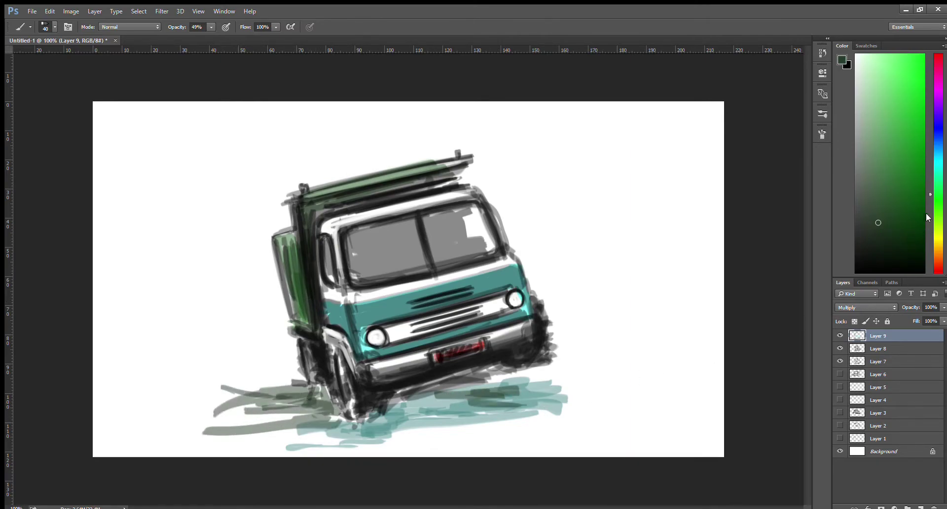
Step: Spread a broad neutral grey shadow at brush size 90 past the wheels on both sides
drag(934, 247, 935, 266)
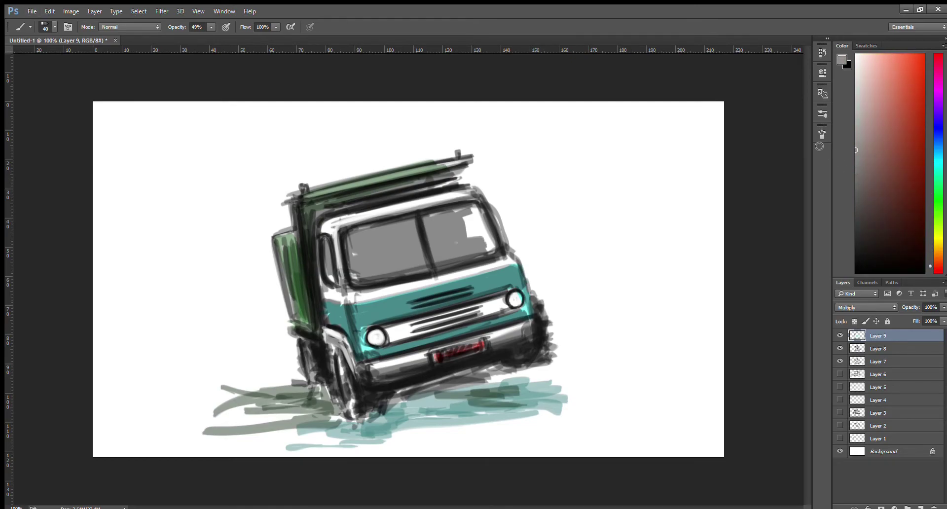
key(bracketright)
key(bracketright)
mouse_move(468, 400)
mouse_down()
mouse_move(462, 421)
mouse_move(591, 365)
mouse_up()
drag(296, 395, 303, 392)
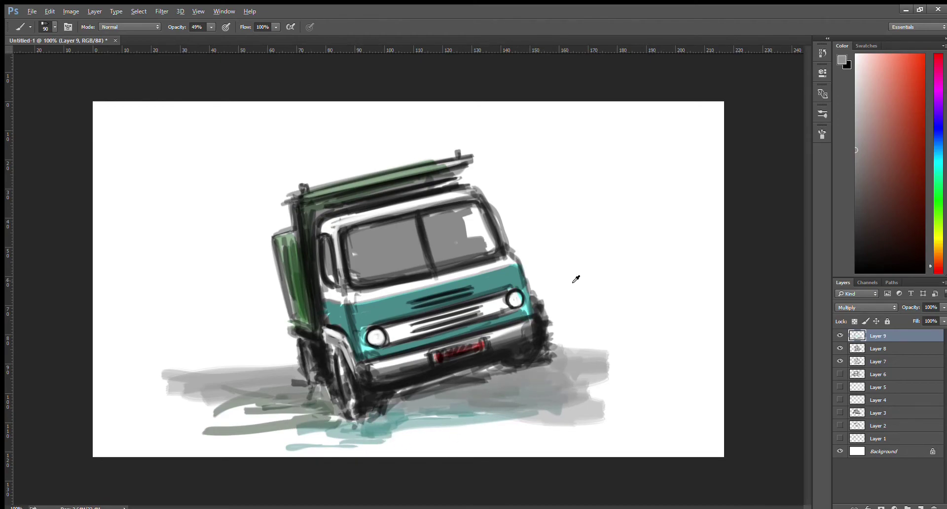
alt+click(525, 322)
key(bracketleft)
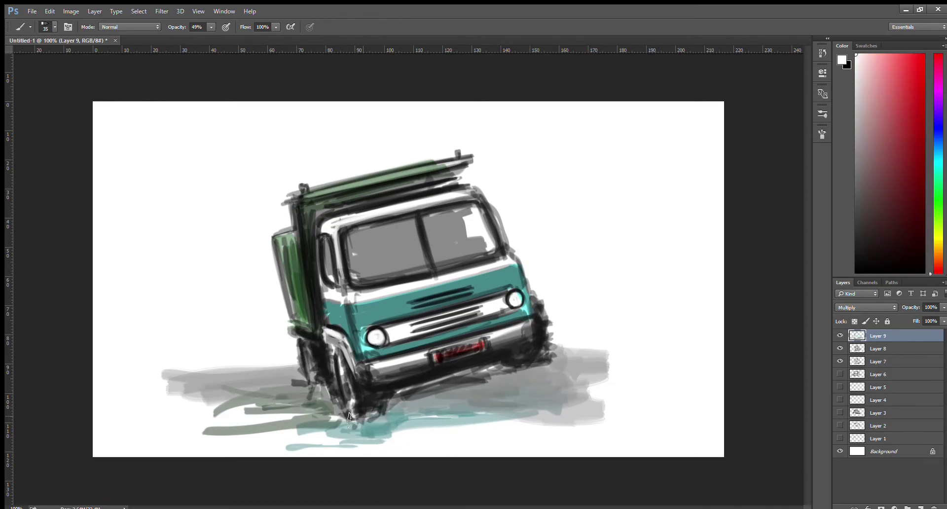
Step: On a new layer, paint white highlights on the water around the front wheel at sizes 50–80
click(919, 507)
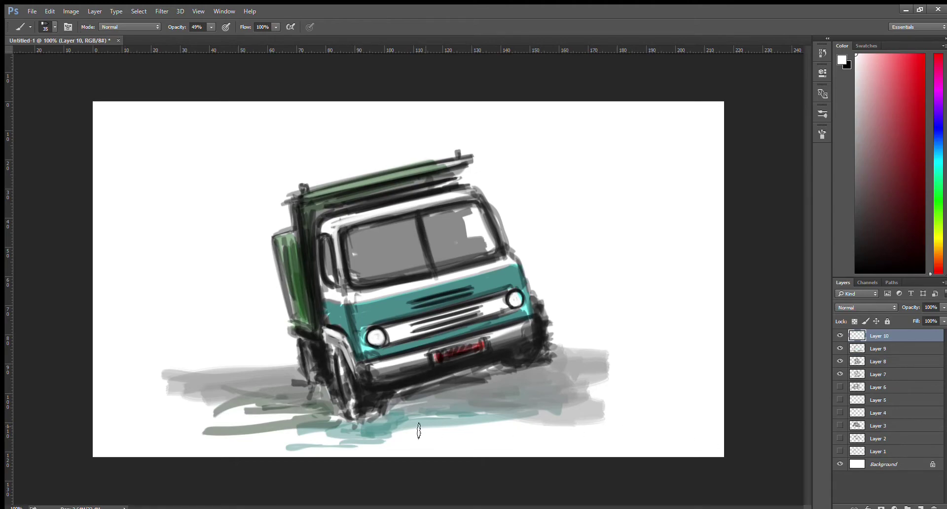
key(bracketright)
key(bracketright)
mouse_move(349, 422)
mouse_down()
mouse_move(315, 417)
mouse_move(385, 415)
mouse_move(329, 420)
mouse_move(313, 394)
mouse_move(283, 397)
mouse_move(321, 392)
mouse_move(282, 401)
mouse_move(317, 379)
mouse_up()
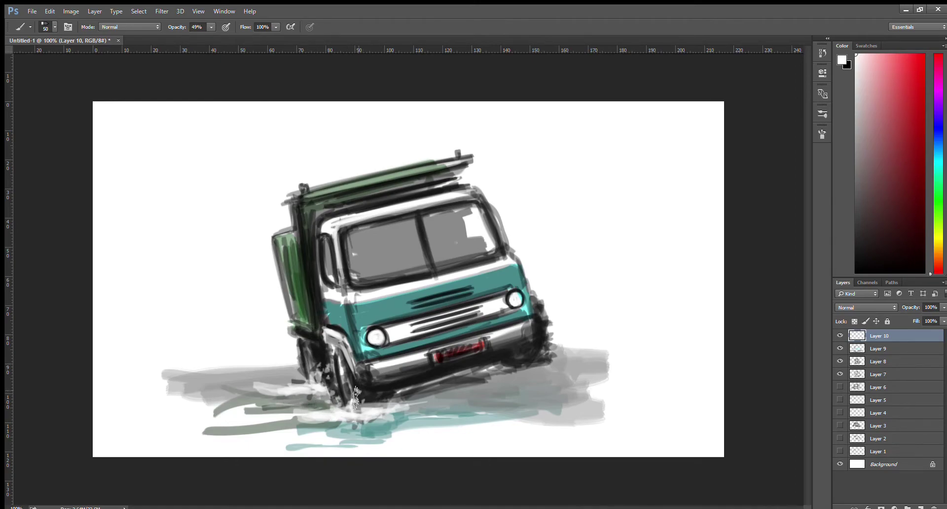
key(bracketright)
key(bracketright)
key(bracketright)
mouse_move(353, 417)
mouse_down()
mouse_move(338, 405)
mouse_move(307, 424)
mouse_move(326, 428)
mouse_move(264, 435)
mouse_up()
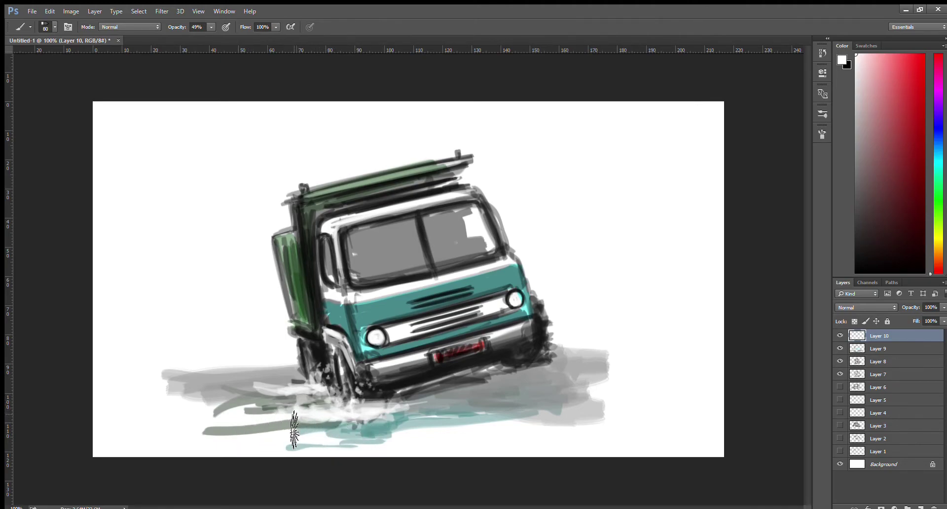
Step: Dab white splashes around the front and rear wheels and under the bumper
mouse_move(393, 417)
mouse_down()
mouse_move(416, 412)
mouse_move(402, 400)
mouse_move(408, 389)
mouse_up()
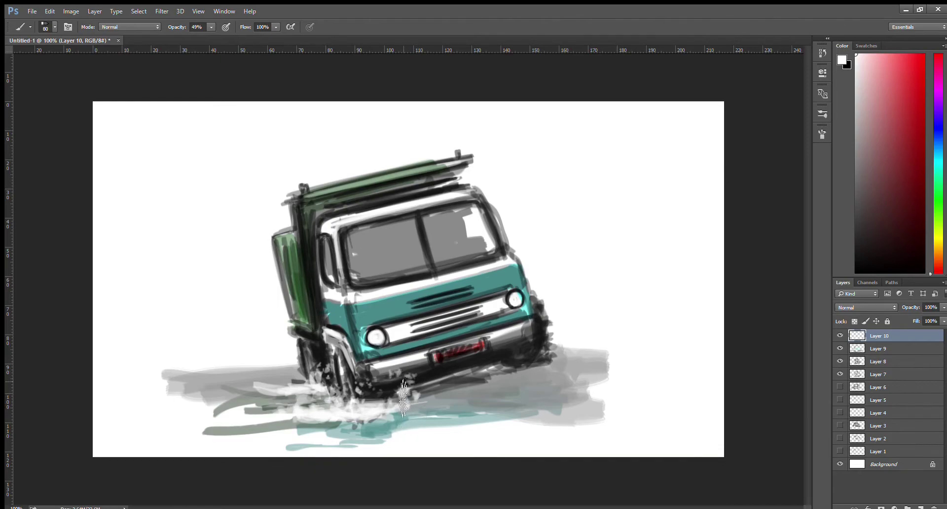
drag(538, 377, 508, 379)
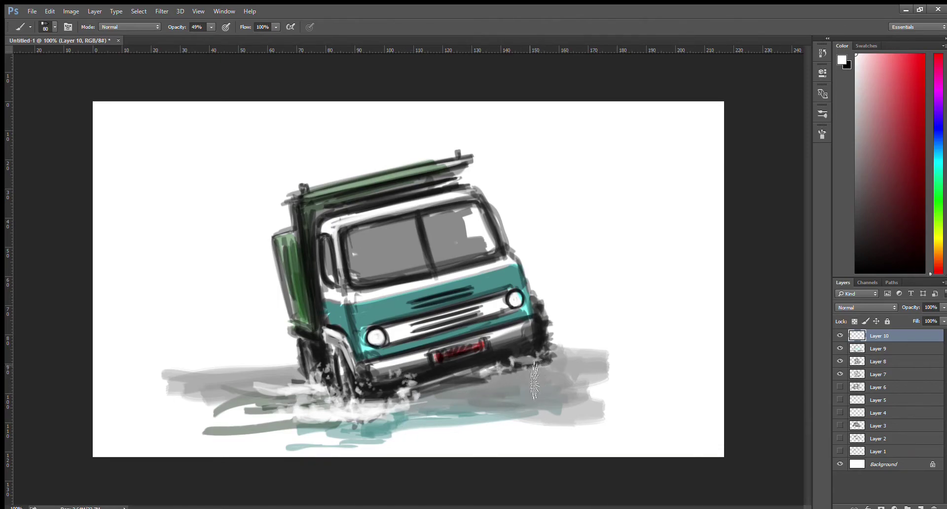
drag(471, 374, 505, 361)
drag(569, 362, 342, 397)
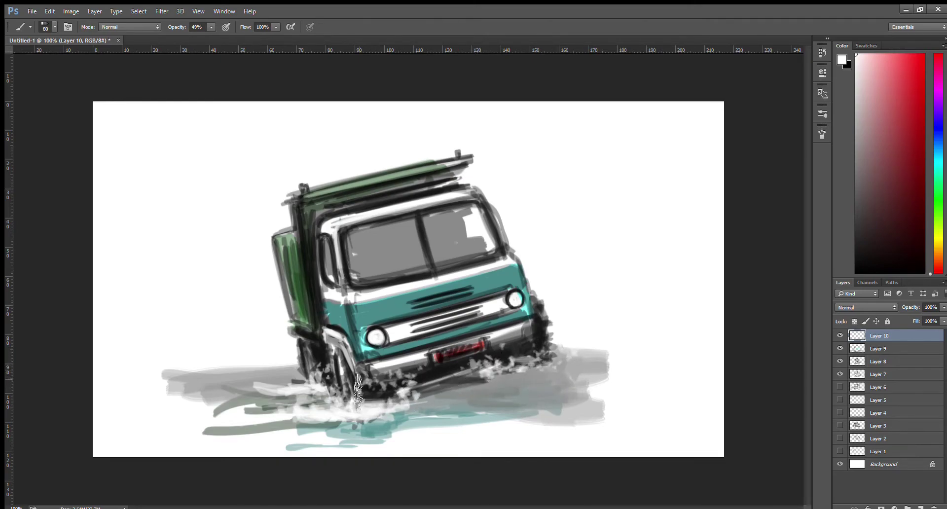
Step: Add light-grey spray and smoke puffs by the wheels, and a white highlight on the teal cab
alt+click(292, 377)
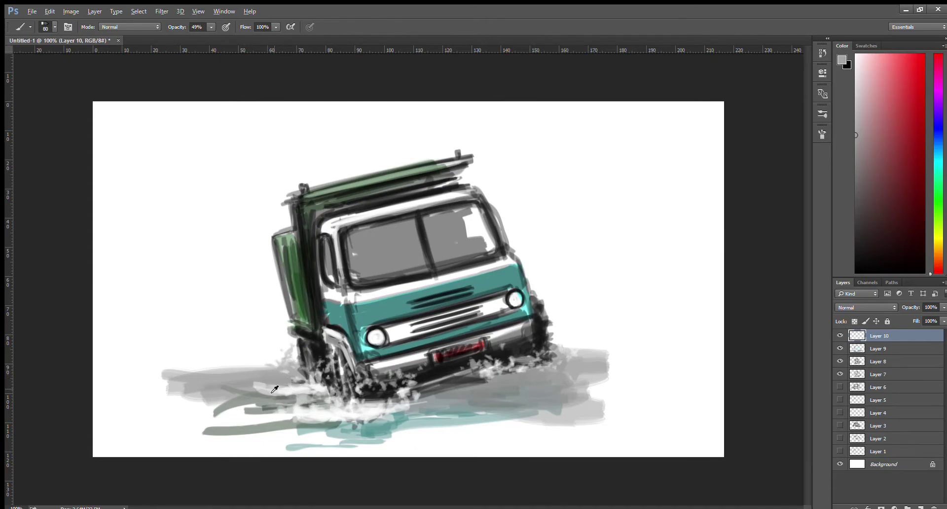
alt+click(283, 397)
mouse_move(286, 398)
mouse_down()
mouse_move(269, 355)
mouse_move(276, 340)
mouse_move(296, 365)
mouse_move(269, 387)
mouse_up()
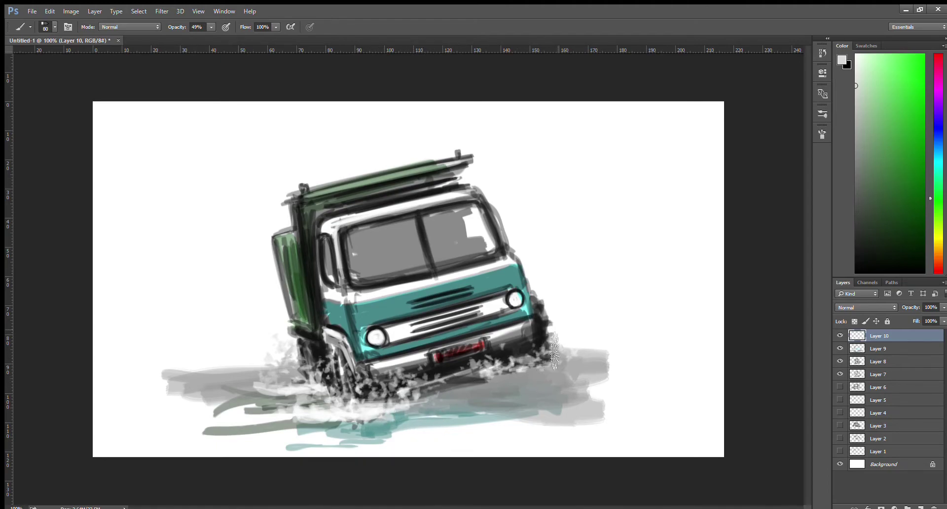
drag(580, 332, 564, 321)
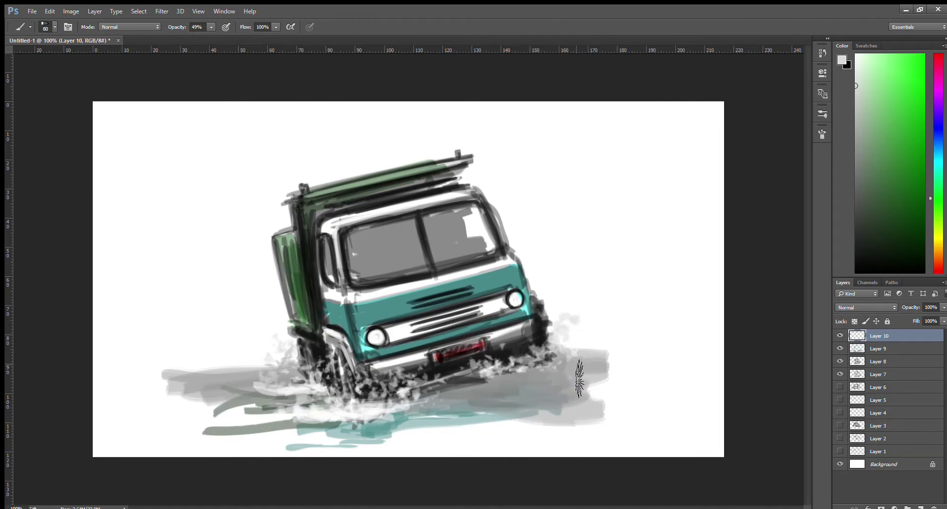
alt+click(633, 234)
drag(363, 316, 461, 340)
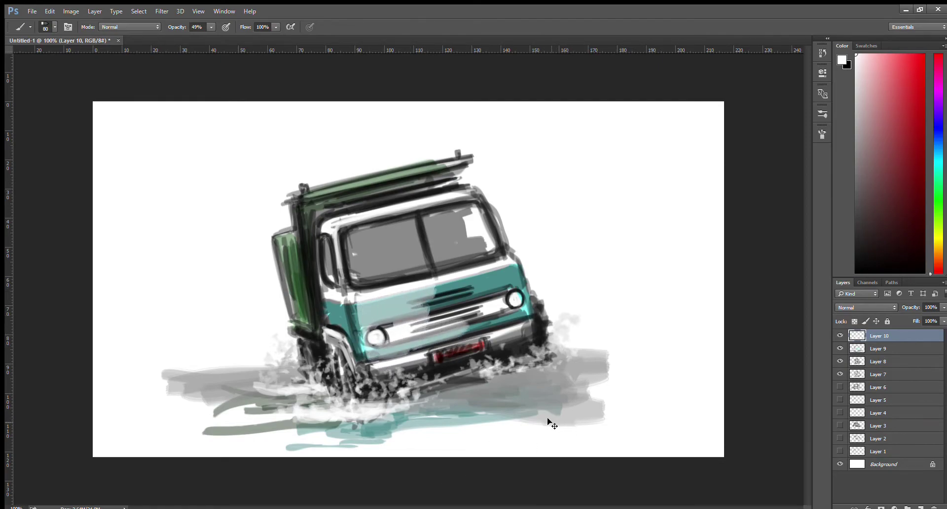
Step: Undo the grille stroke, hide Layers 9 and 10, and merge Layers 7 and 8
key(ctrl+z)
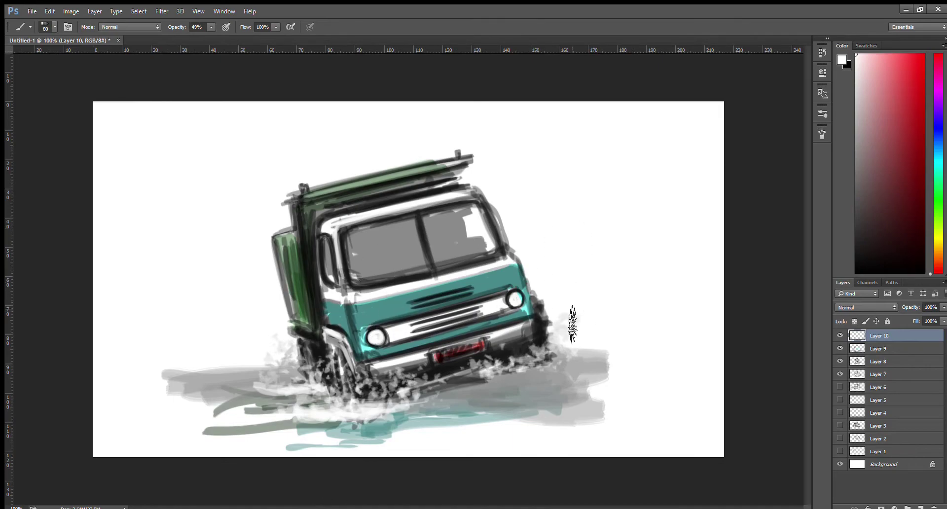
click(840, 335)
click(840, 348)
double_click(840, 361)
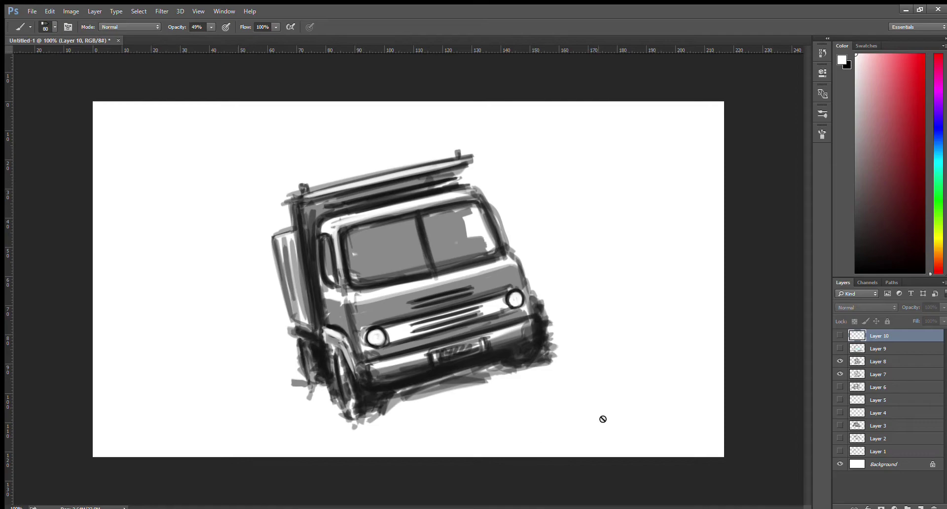
click(864, 364)
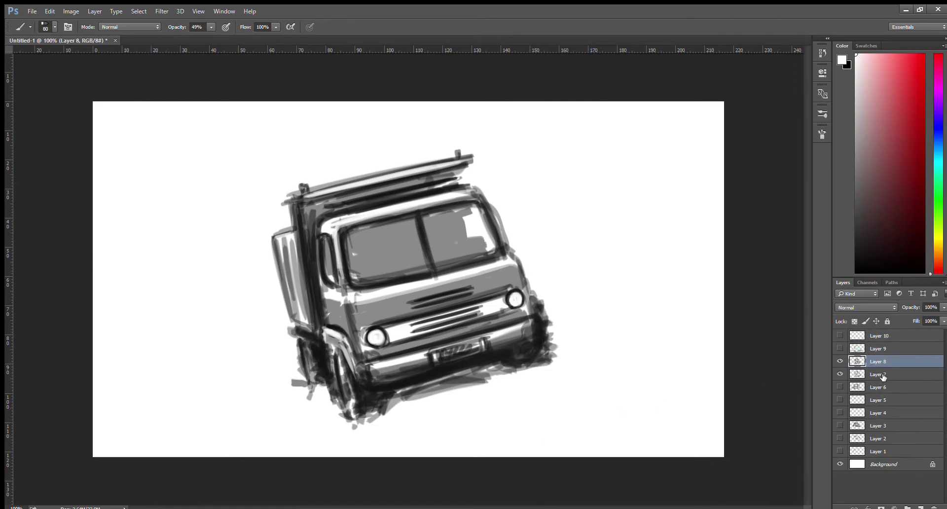
shift+click(881, 377)
key(ctrl+e)
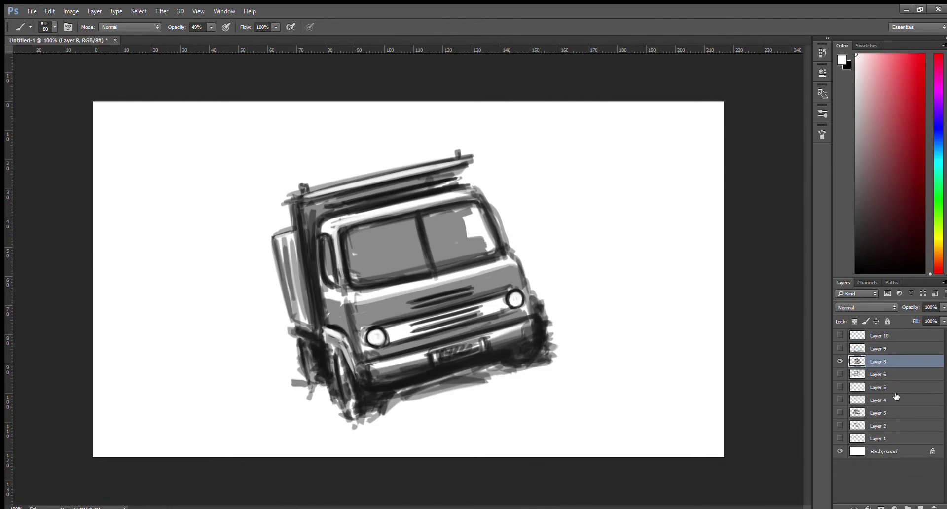
Step: Add Layer 11 below Layer 8, fill it with black Dissolve noise, and hide it
click(920, 507)
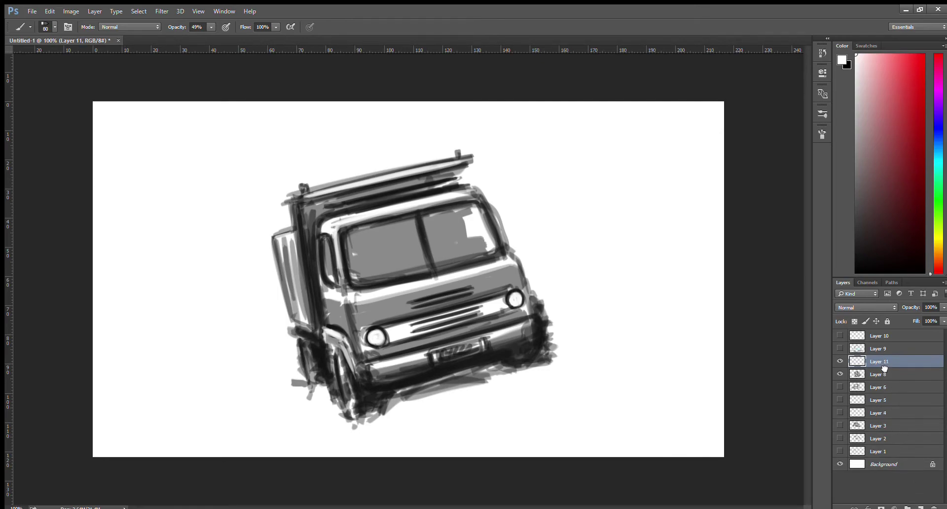
drag(885, 364, 885, 379)
key(x)
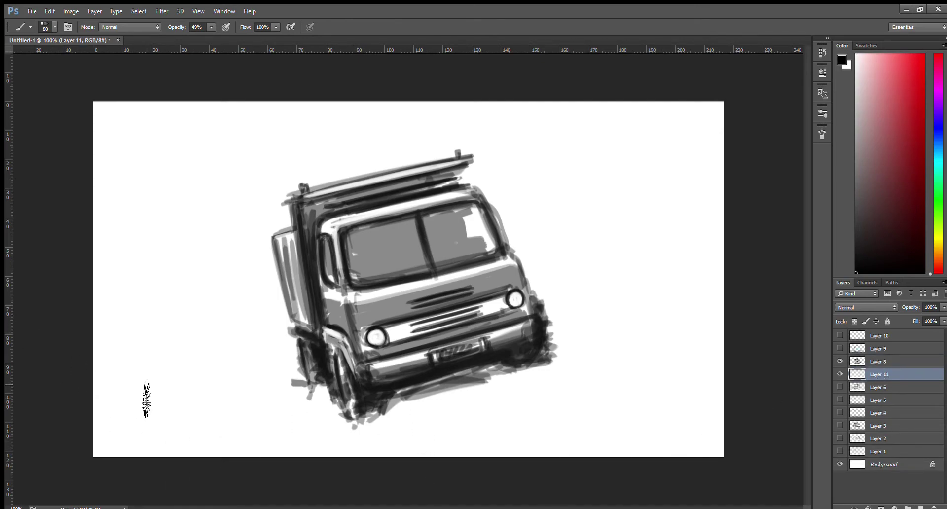
key(g)
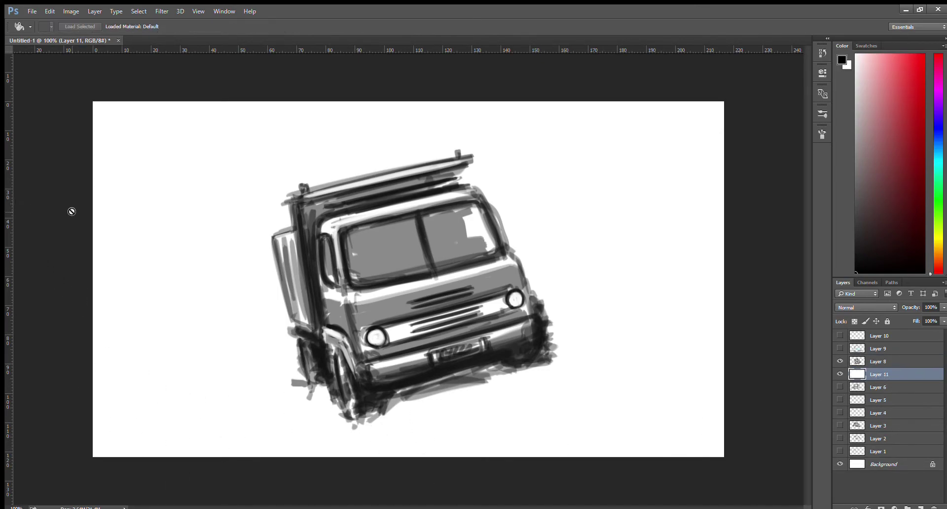
key(shift+g)
click(127, 235)
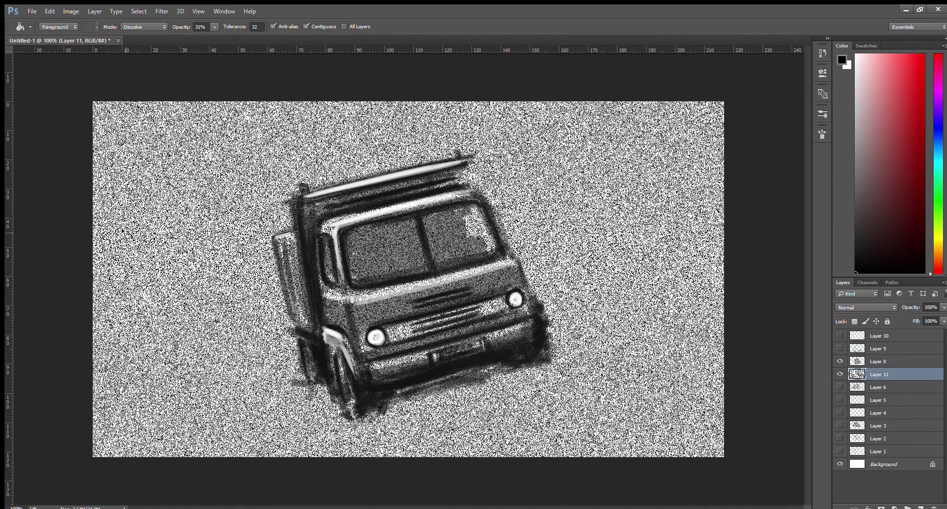
click(839, 374)
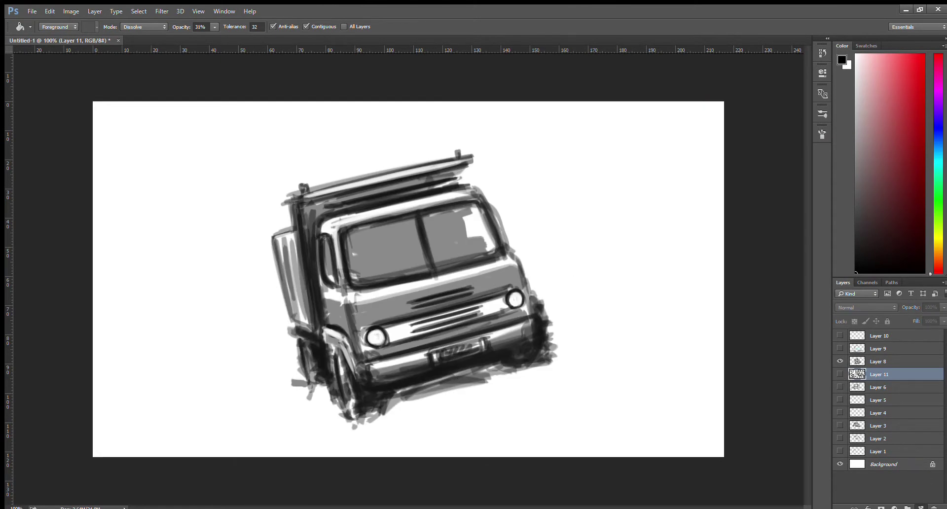
Step: Add Layer 12, fill it with Dissolve noise, hide it, and add empty Layer 13
click(920, 507)
click(614, 302)
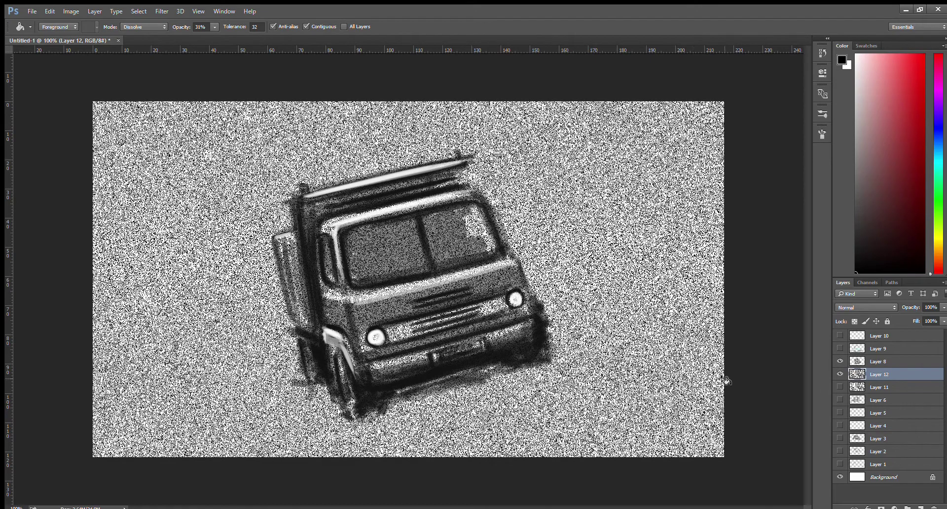
click(840, 373)
click(920, 506)
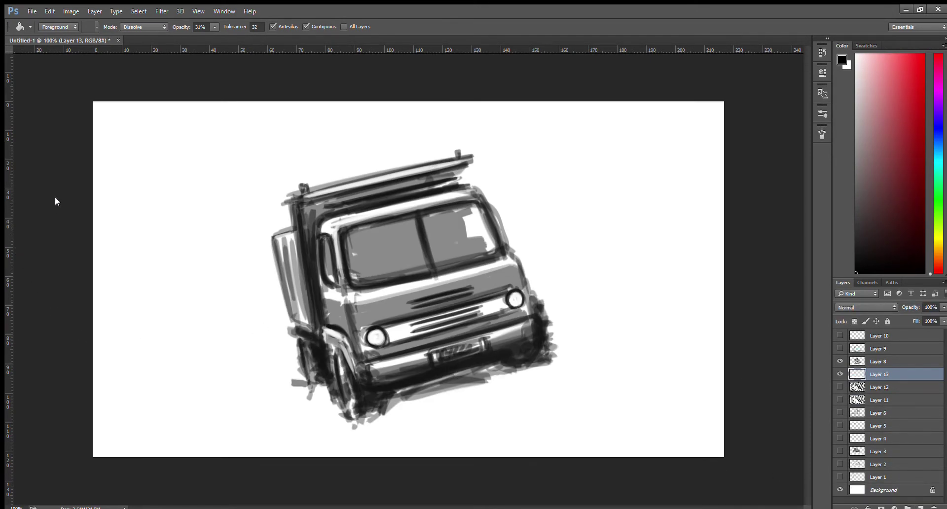
Step: Build a light grey backdrop on Layer 13 with repeated gradient drags
key(shift+g)
drag(99, 361, 443, 296)
drag(641, 148, 345, 395)
drag(197, 148, 591, 394)
drag(698, 356, 536, 364)
drag(346, 365, 724, 362)
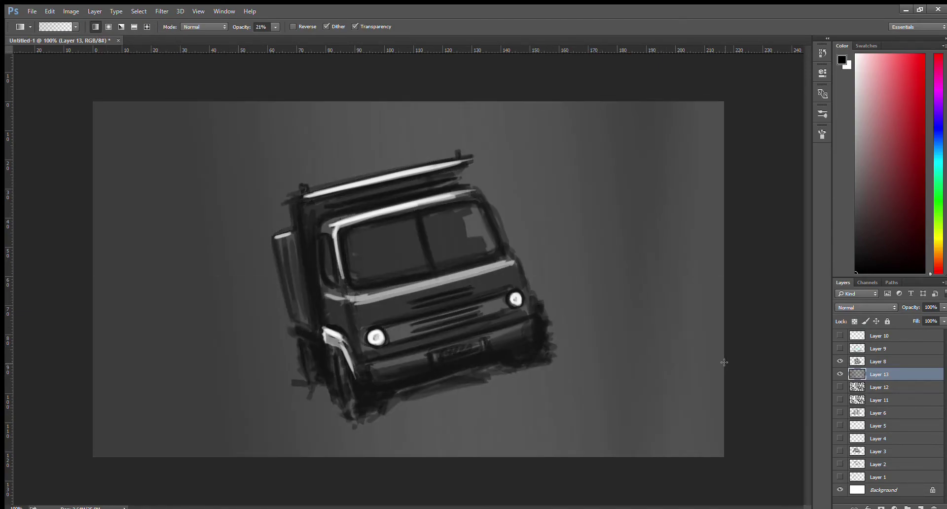
drag(338, 423, 570, 393)
drag(232, 422, 718, 391)
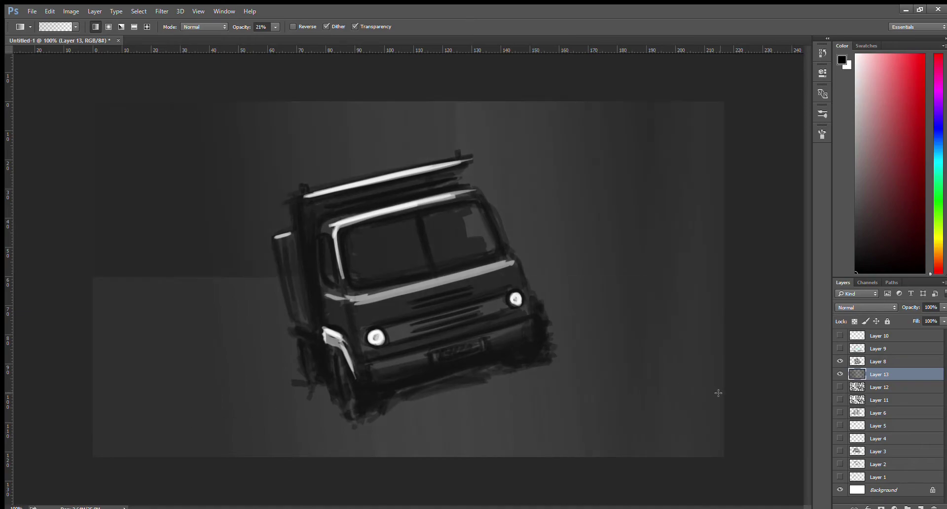
Step: Lower Layer 13 to 40% opacity, check the background, and add Layer 14
drag(925, 317, 906, 312)
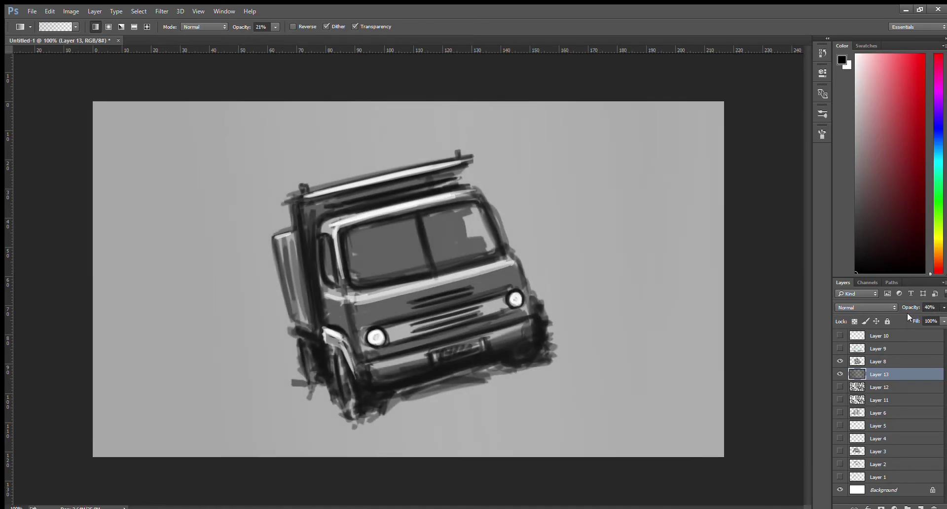
click(840, 361)
click(839, 361)
click(879, 361)
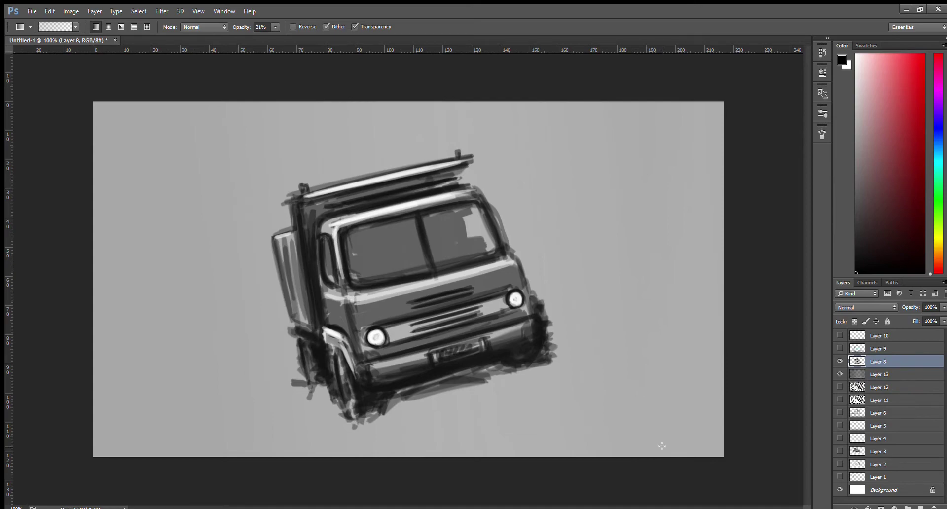
click(921, 506)
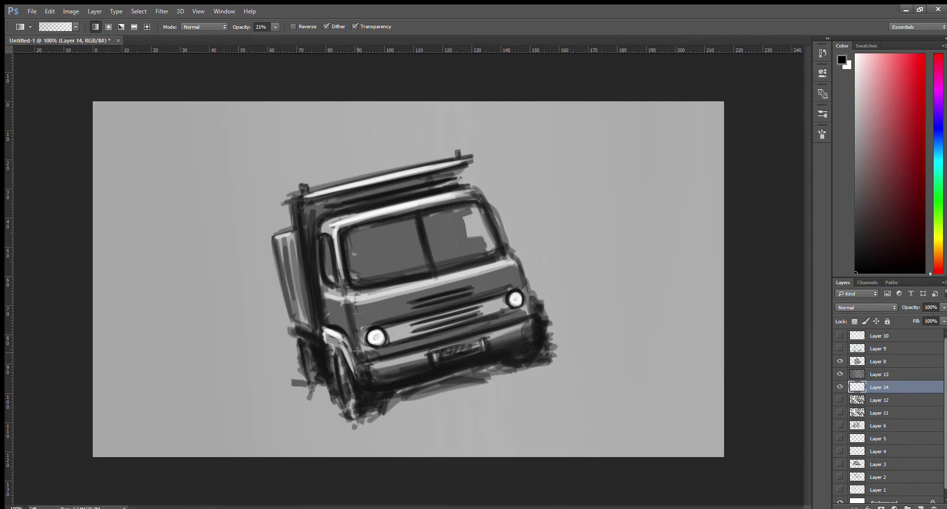
Step: Brush a long soft grey cast shadow leftward from the wheels, then add Layer 15
key(b)
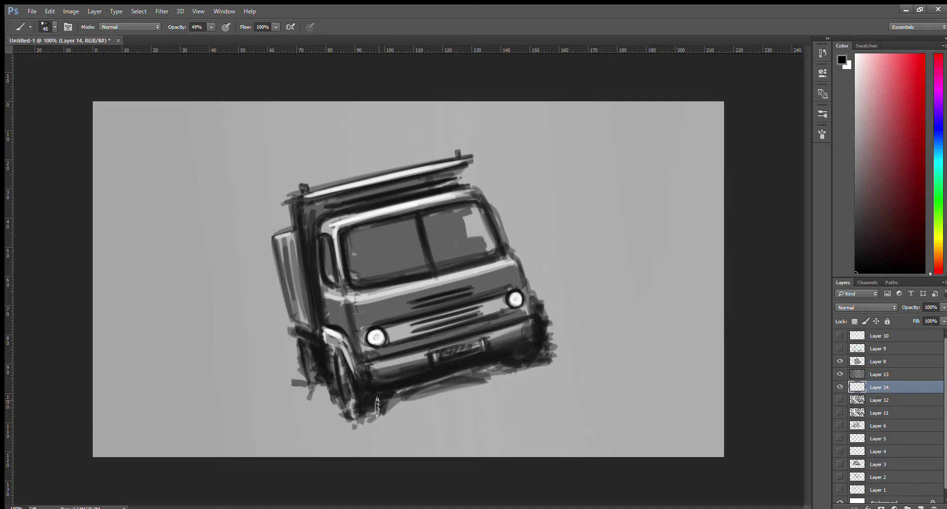
mouse_move(305, 397)
mouse_down()
mouse_move(228, 412)
mouse_move(153, 442)
mouse_move(304, 423)
mouse_move(242, 441)
mouse_move(240, 454)
mouse_move(299, 434)
mouse_move(318, 436)
mouse_move(318, 454)
mouse_move(321, 423)
mouse_move(367, 424)
mouse_move(336, 414)
mouse_move(536, 380)
mouse_up()
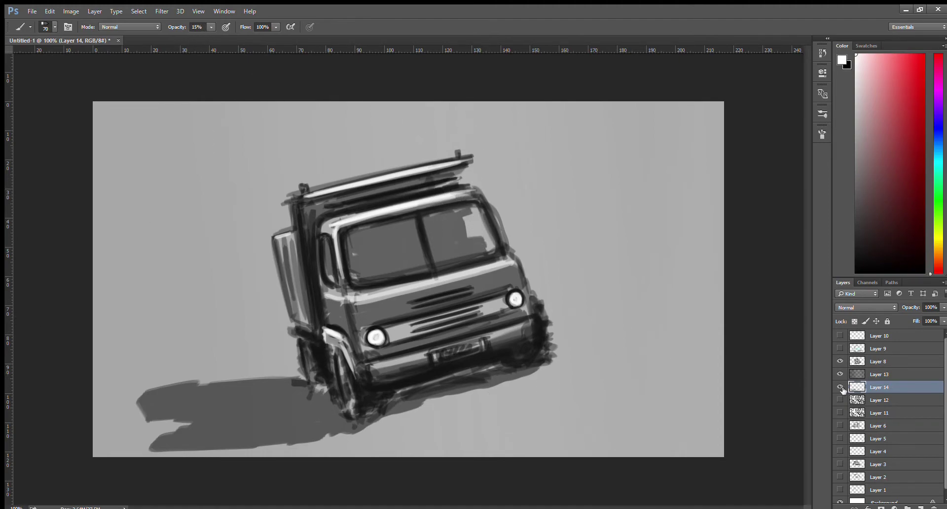
click(920, 507)
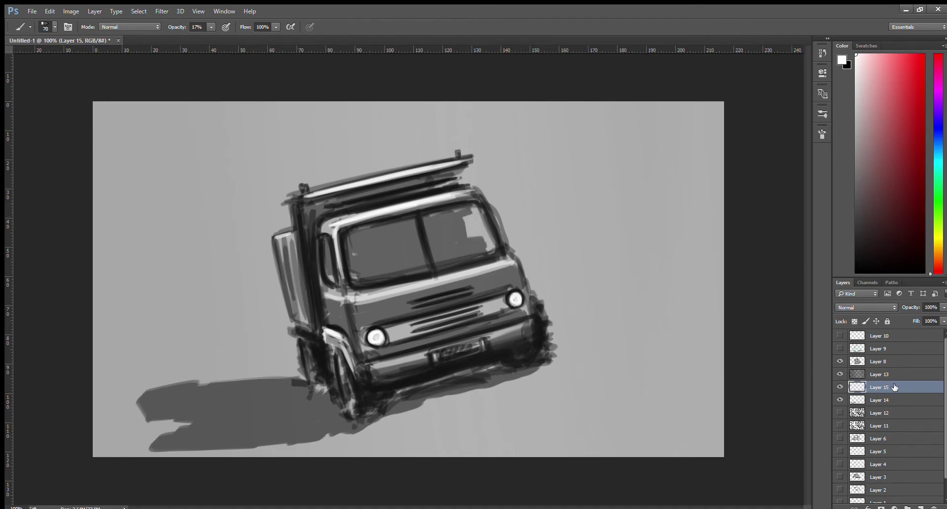
Step: Move Layer 15 above Layer 8, hide it, and add new Layer 16
drag(894, 387, 888, 355)
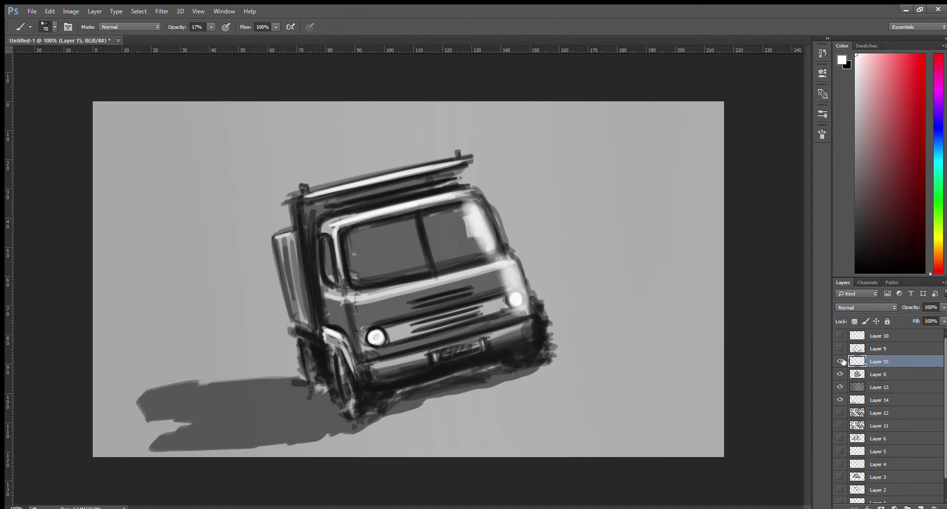
click(840, 362)
click(920, 507)
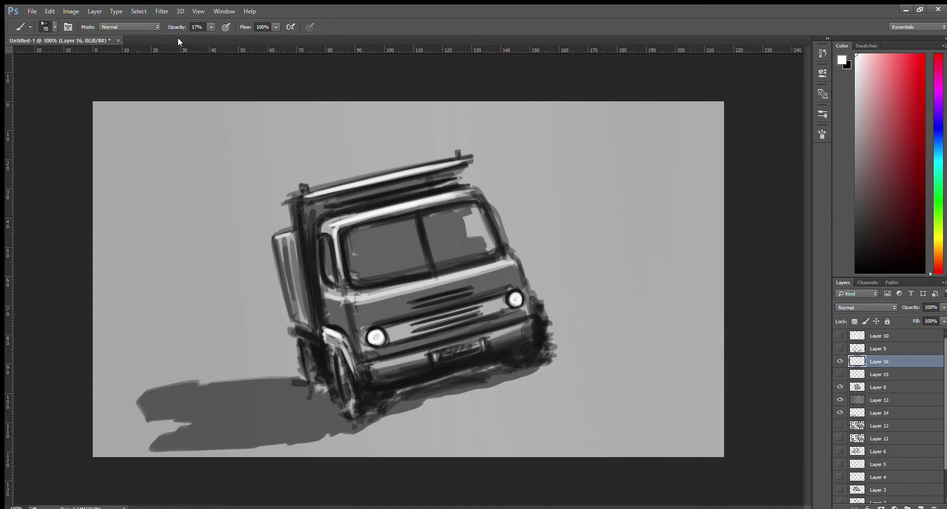
Step: Paint white highlights on the windshield's upper-right corner and right pillar
key(bracketright)
key(bracketright)
key(bracketleft)
key(bracketleft)
key(bracketleft)
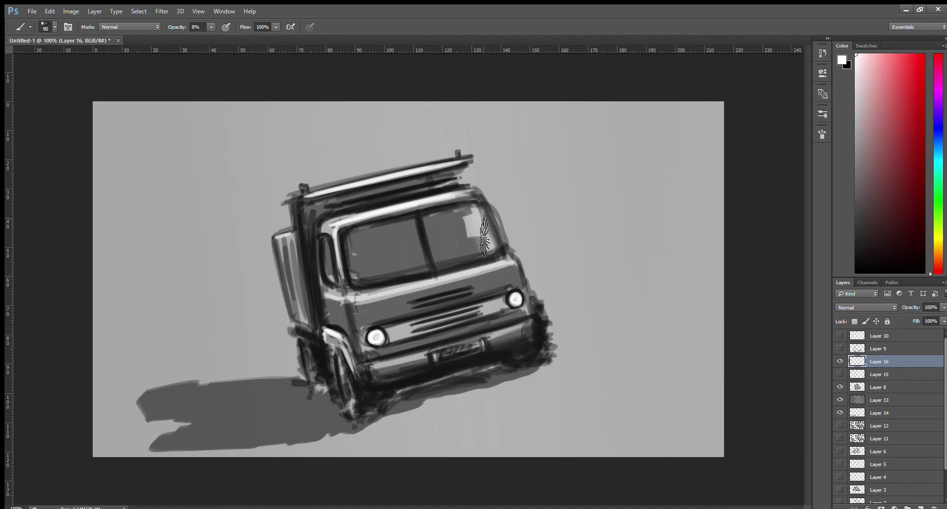
mouse_move(483, 254)
mouse_down()
mouse_move(476, 202)
mouse_move(490, 239)
mouse_up()
key(bracketleft)
key(bracketleft)
key(bracketleft)
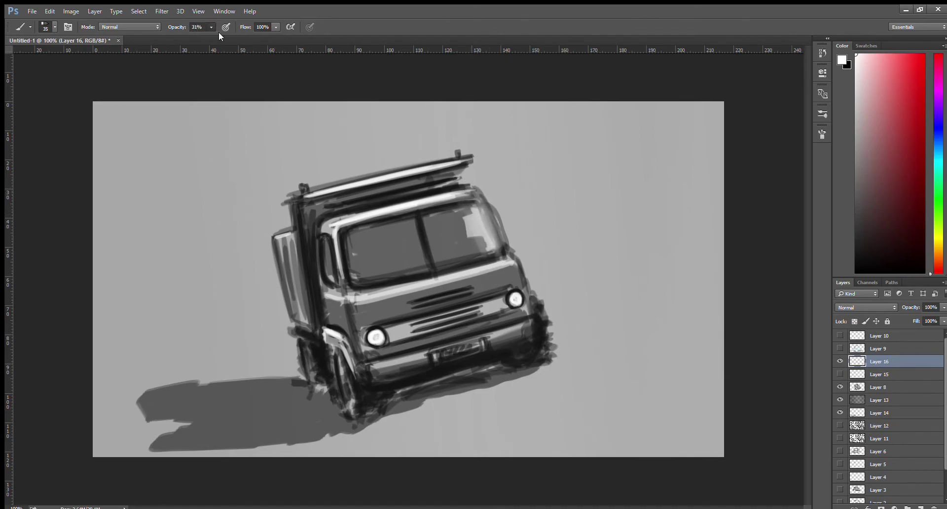
key(bracketleft)
key(3)
key(8)
mouse_move(466, 193)
mouse_down()
mouse_move(481, 203)
mouse_move(500, 254)
mouse_move(479, 226)
mouse_up()
mouse_move(469, 193)
mouse_down()
mouse_move(503, 254)
mouse_move(484, 206)
mouse_up()
Step: Highlight the cab's right edge, the front bumper and the bumper's lower edge
drag(512, 263, 519, 296)
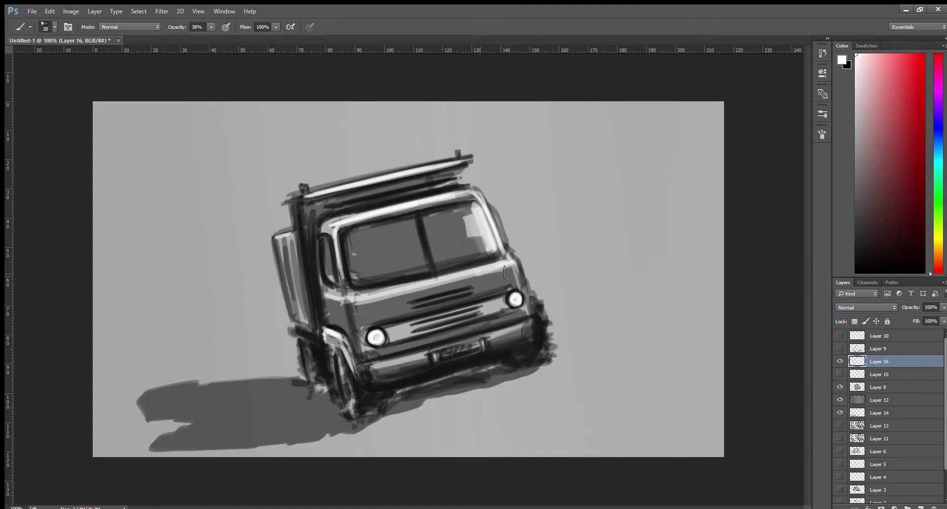
key(bracketright)
key(bracketright)
drag(513, 266, 531, 323)
mouse_move(473, 335)
mouse_down()
mouse_move(526, 325)
mouse_move(520, 339)
mouse_move(537, 329)
mouse_up()
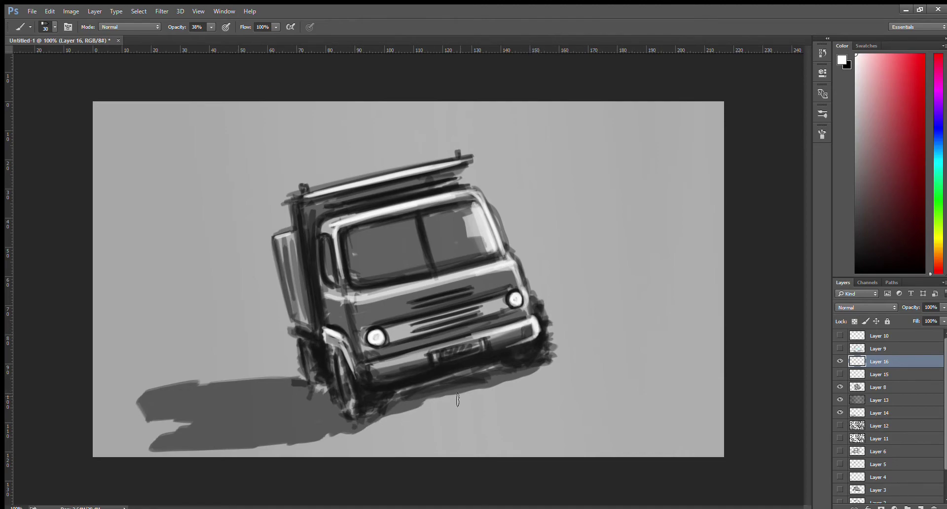
key(bracketleft)
key(1)
key(7)
drag(519, 339, 402, 377)
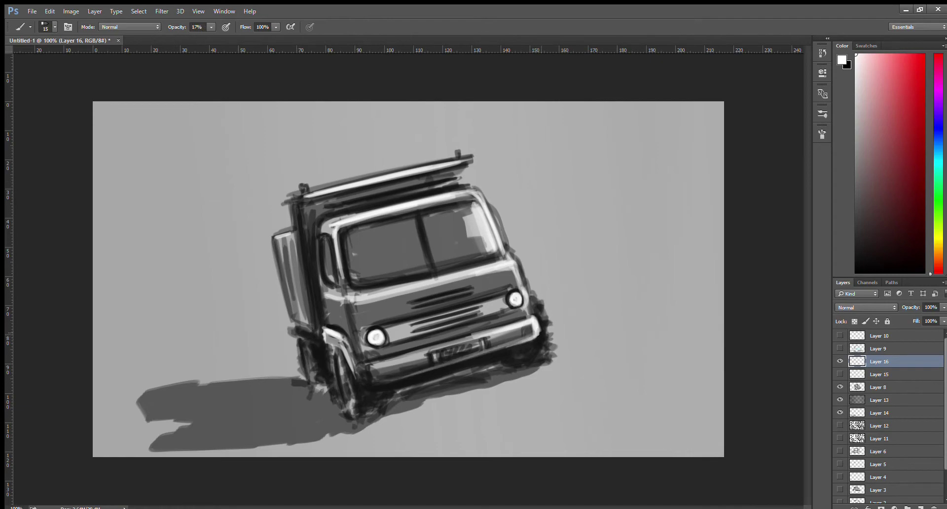
mouse_move(532, 294)
mouse_down()
mouse_move(545, 321)
mouse_move(526, 349)
mouse_up()
Step: Lighten the bumper corner and front wheel, then darken the cab pillar in near-black
mouse_move(540, 344)
mouse_down()
mouse_move(527, 352)
mouse_move(536, 362)
mouse_up()
mouse_move(350, 376)
mouse_down()
mouse_move(359, 412)
mouse_move(369, 412)
mouse_up()
alt+click(514, 358)
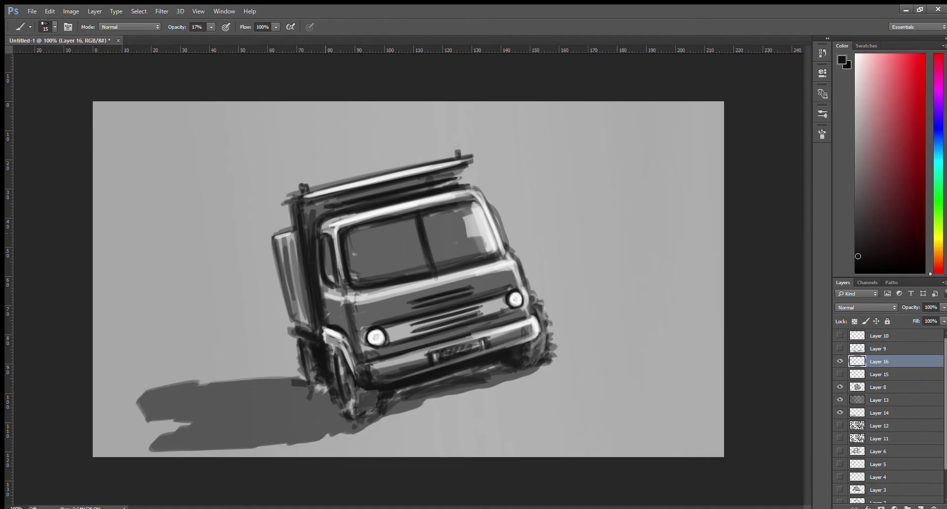
drag(333, 231, 334, 261)
drag(345, 301, 320, 294)
Step: Brighten both headlights with white, then paint them light yellow
key(d)
key(x)
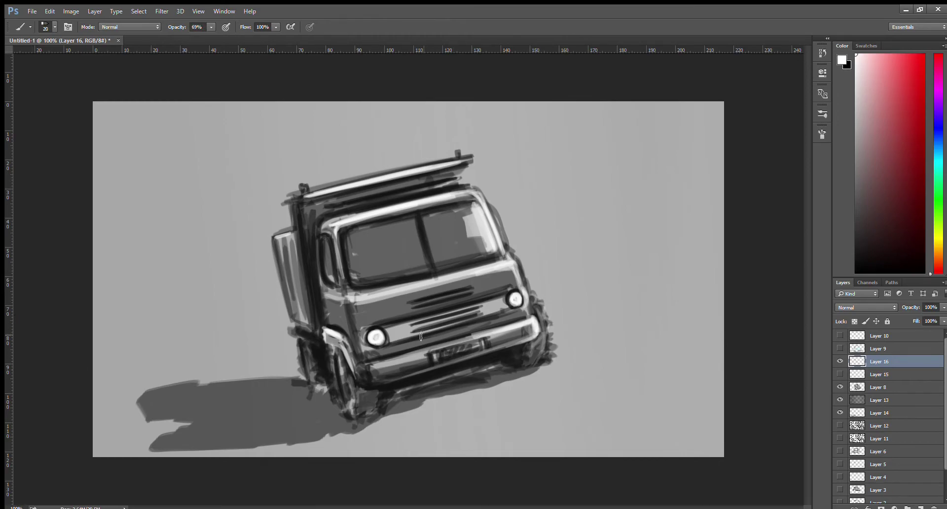
key(bracketright)
key(bracketright)
key(bracketright)
drag(376, 338, 377, 340)
drag(513, 298, 511, 302)
click(936, 243)
click(902, 54)
drag(375, 337, 377, 341)
drag(512, 296, 515, 303)
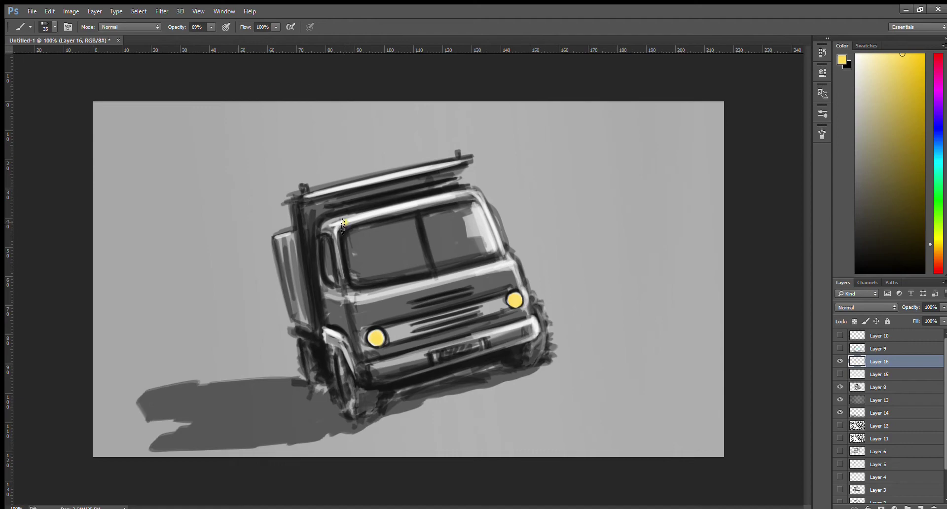
Step: Dab yellow lights on both cab roof corners and atop the dump body
click(469, 192)
click(305, 187)
click(457, 152)
key(h)
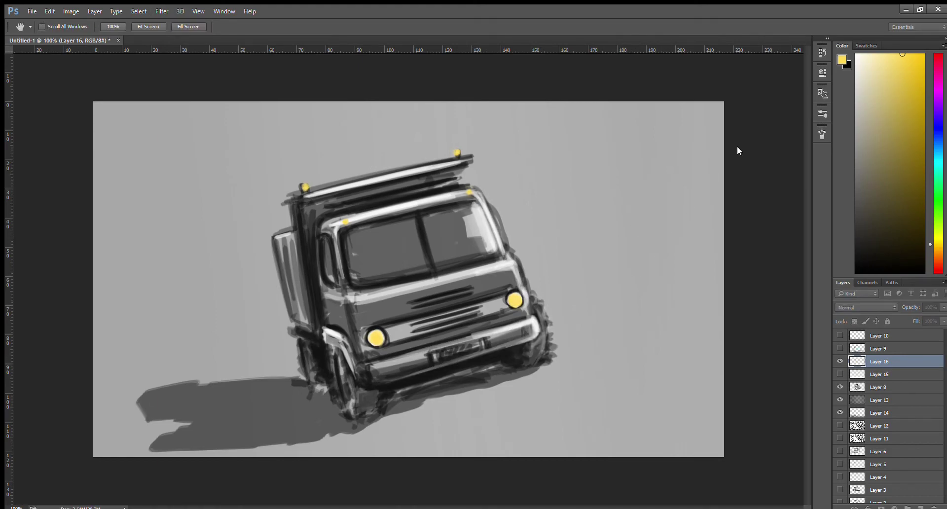
key(b)
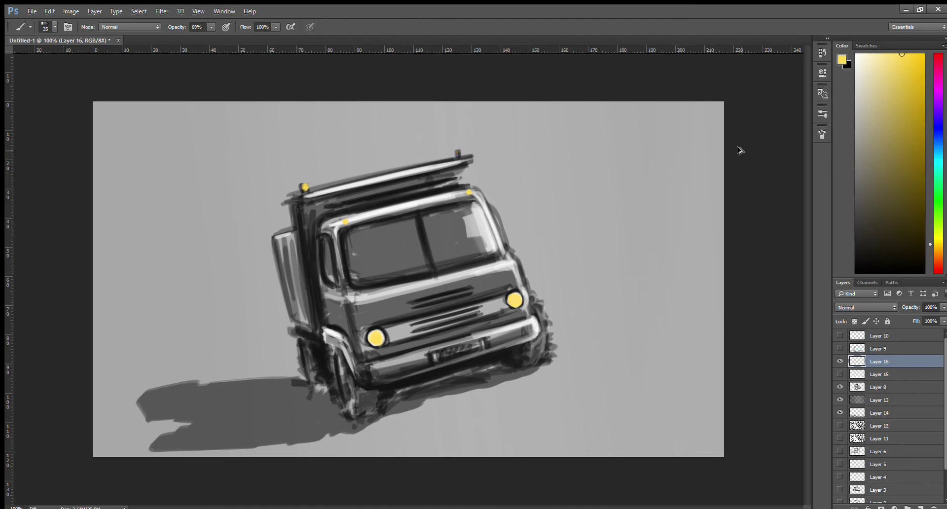
Step: Undo the yellow dabs and add new Layer 17 for the lights
key(ctrl+z)
key(ctrl+alt+z)
key(ctrl+alt+z)
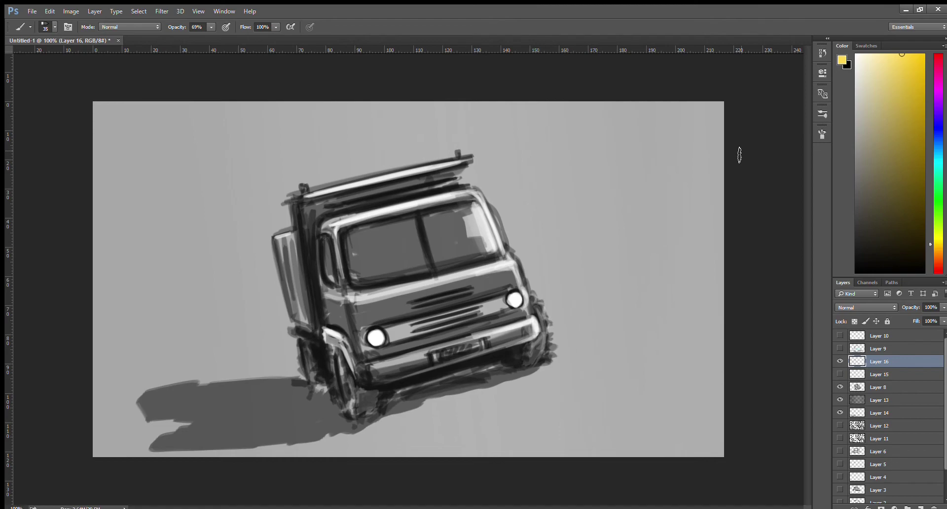
click(920, 506)
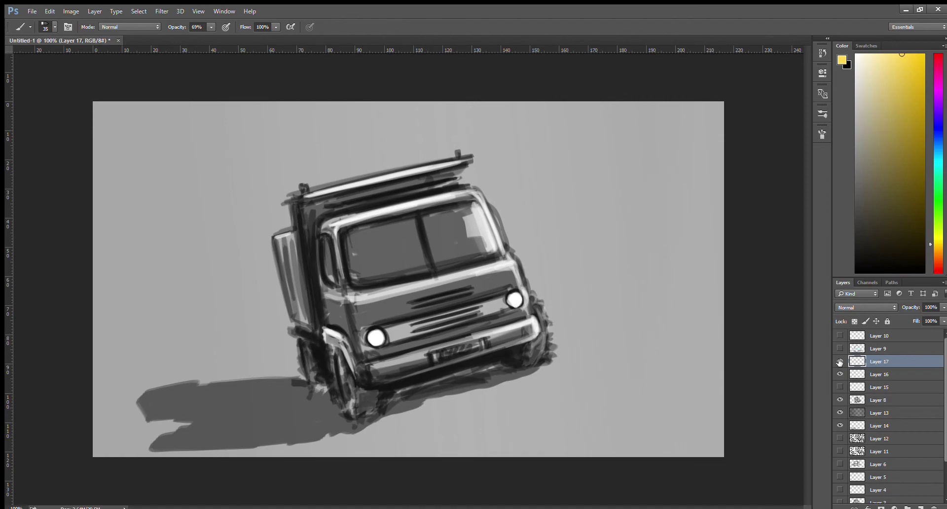
Step: Paint both headlights and four roof lights yellow on Layer 17
drag(373, 336, 377, 337)
drag(513, 299, 514, 303)
click(343, 222)
click(467, 191)
click(316, 192)
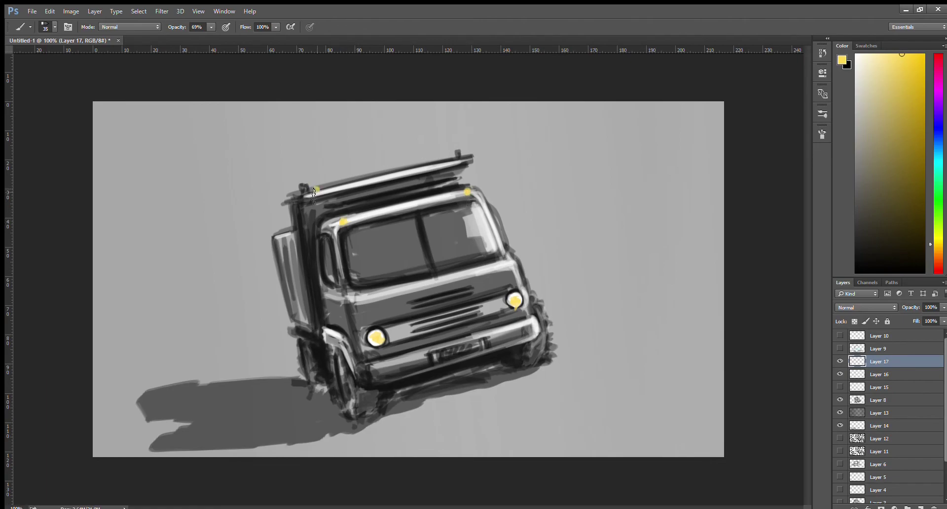
click(457, 157)
Step: Duplicate the lights layer to intensify the glow and add Layer 18 on top
key(h)
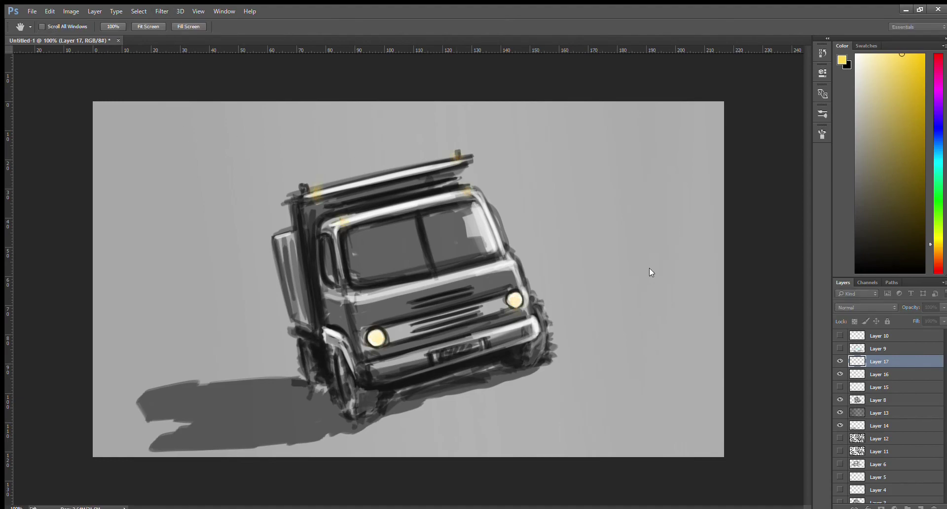
key(b)
key(ctrl+j)
key(ctrl+j)
key(ctrl+j)
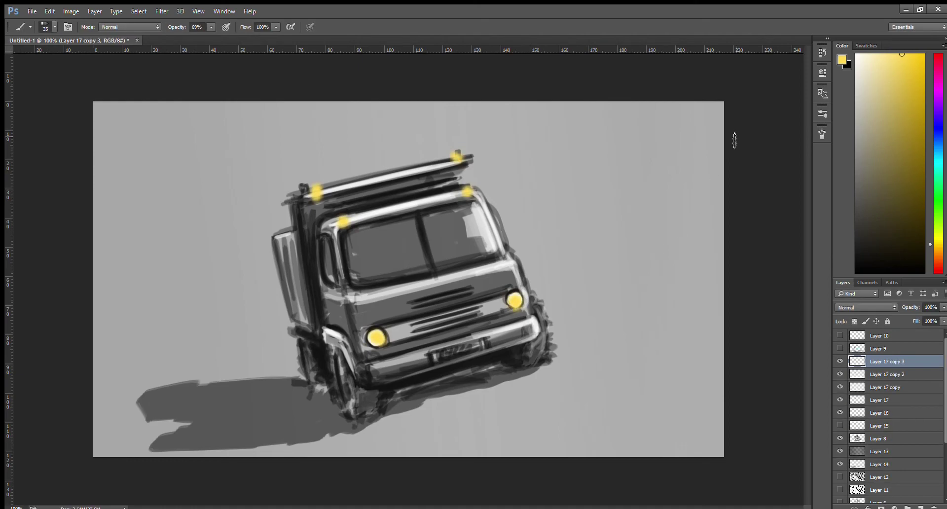
click(920, 506)
Step: Paint small white cores into the right headlight and top-right roof light
key(d)
key(x)
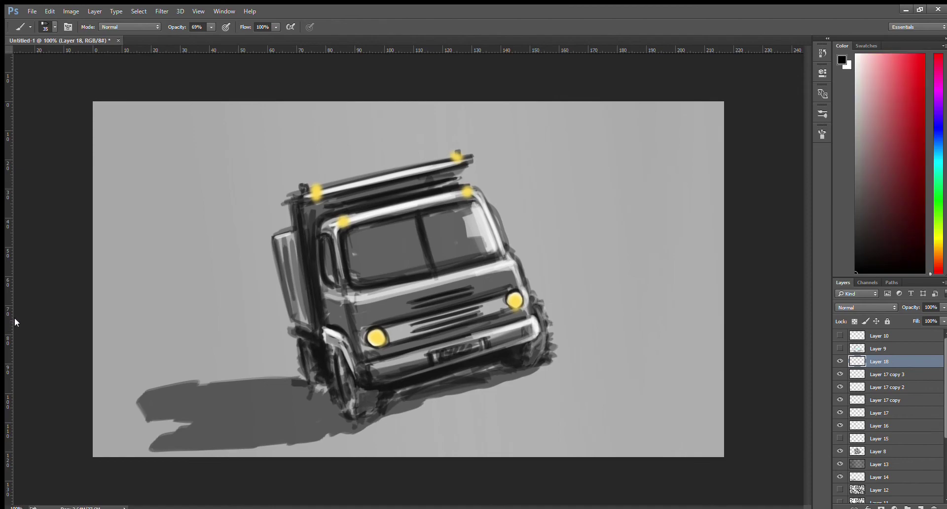
key(bracketleft)
key(bracketleft)
drag(510, 298, 508, 300)
click(465, 191)
Step: Reapply the last filter to soften the lights and add Layer 19
key(ctrl+f)
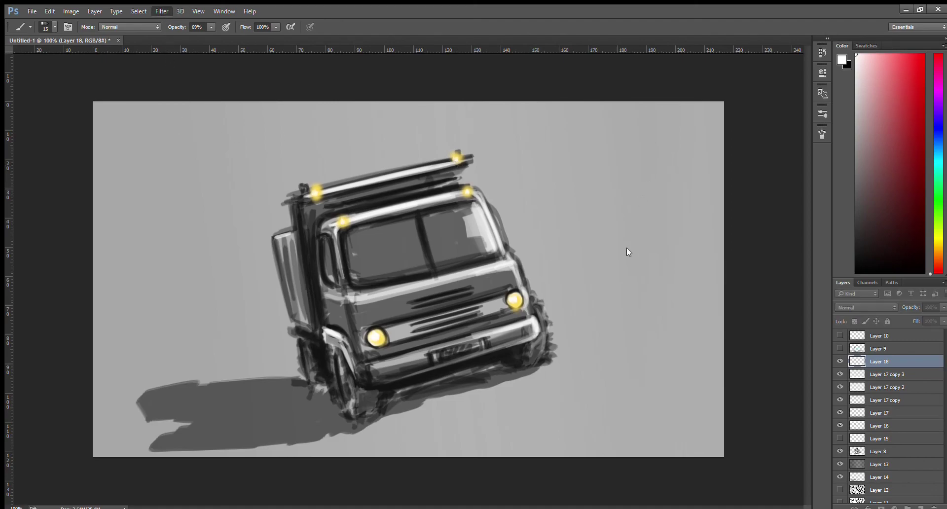
key(h)
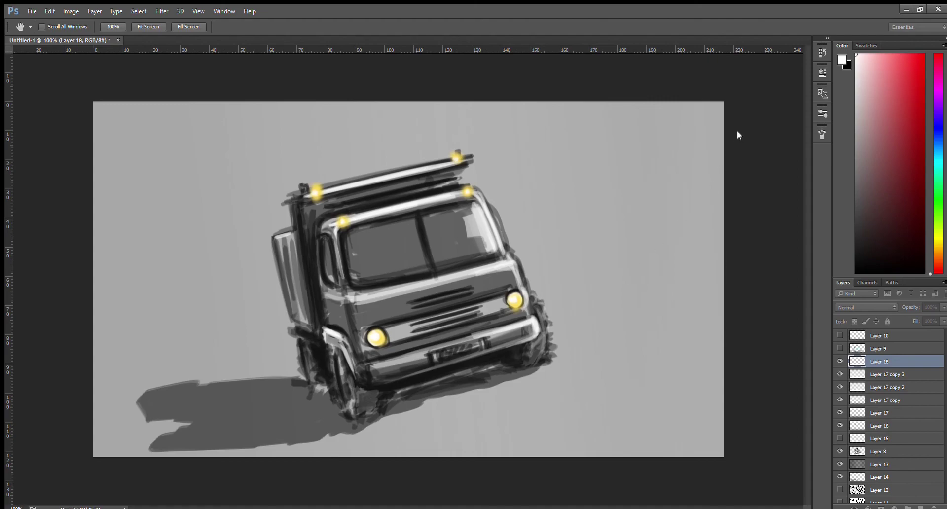
key(b)
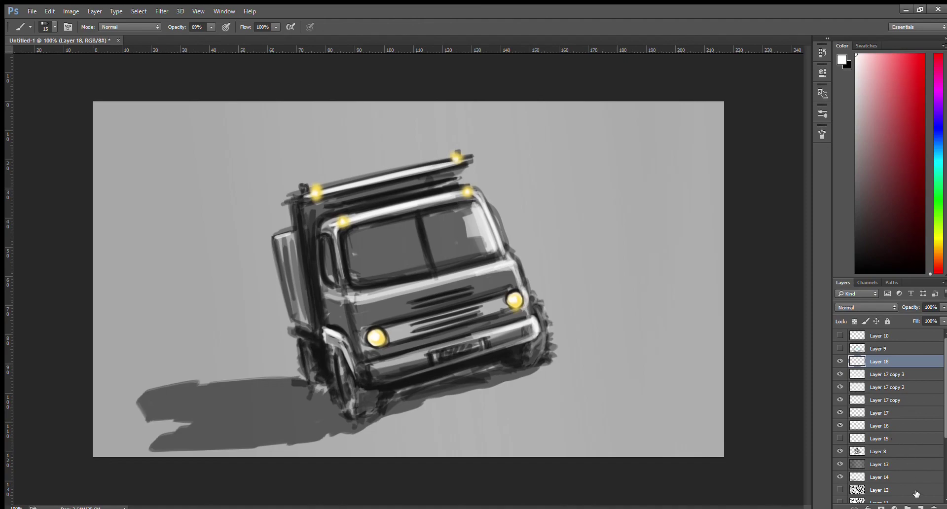
click(920, 507)
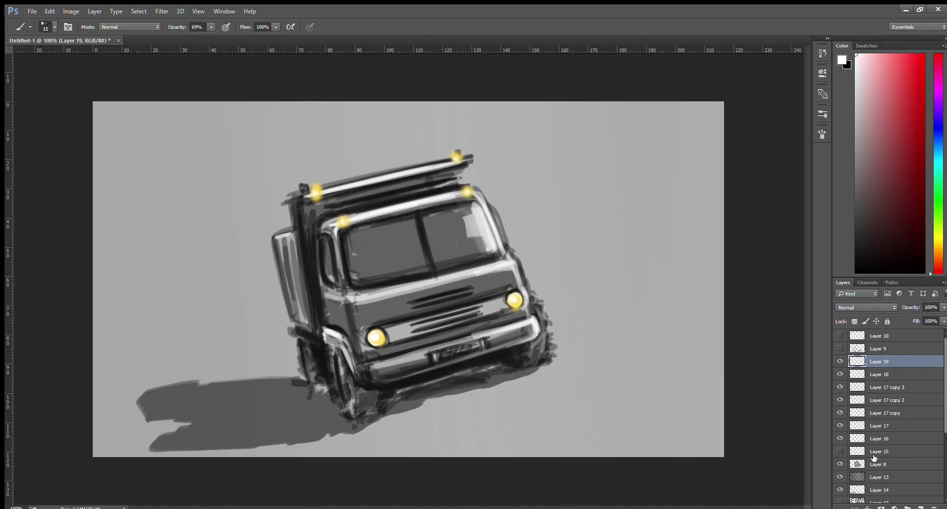
Step: Paint white lights at both bumper ends, then glaze them with sampled yellow on Layer 20
drag(379, 385, 387, 384)
drag(521, 341, 526, 346)
alt+click(317, 191)
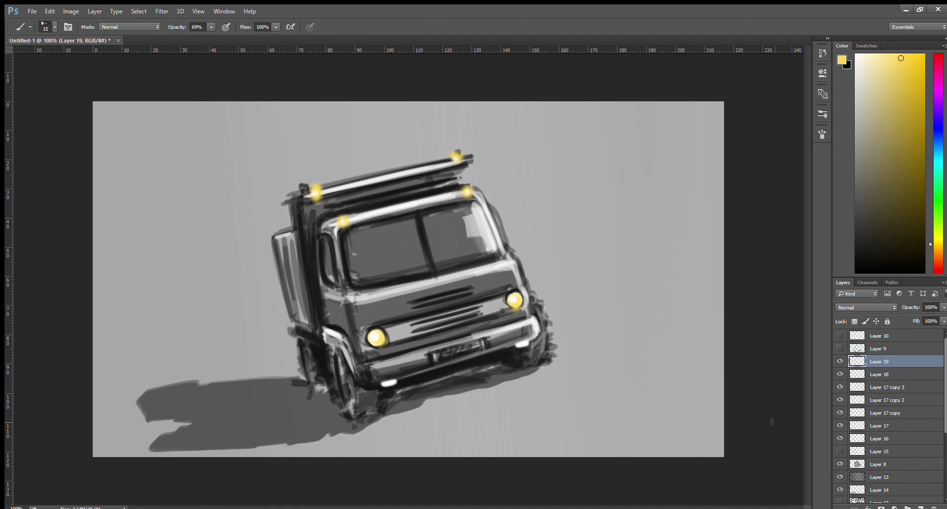
click(920, 506)
drag(381, 384, 397, 382)
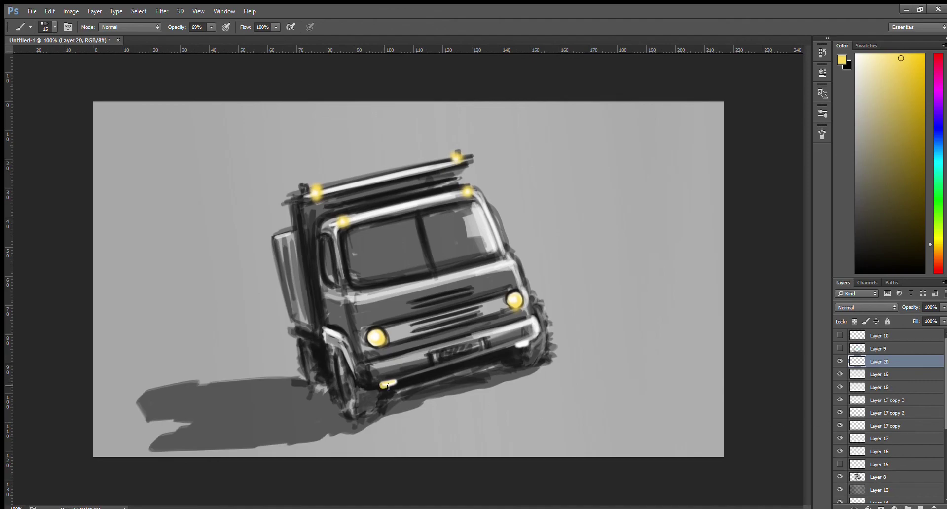
drag(512, 344, 518, 342)
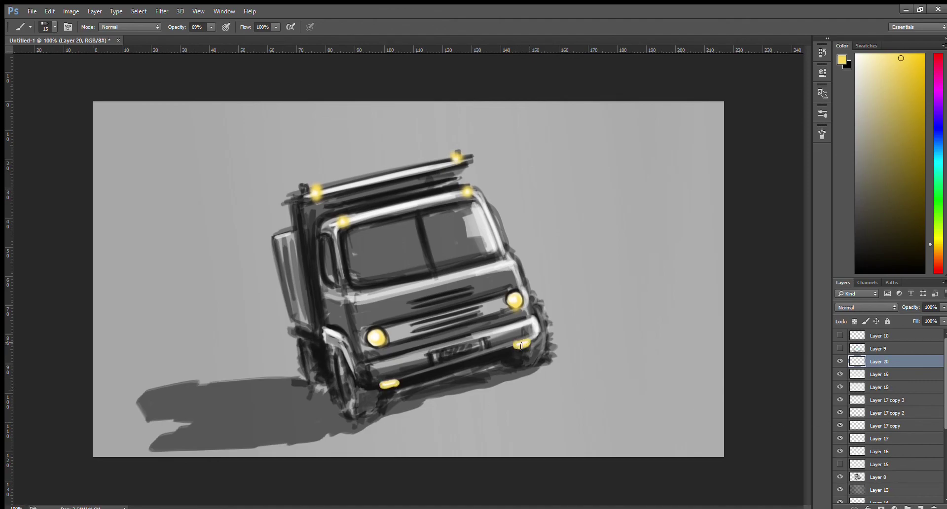